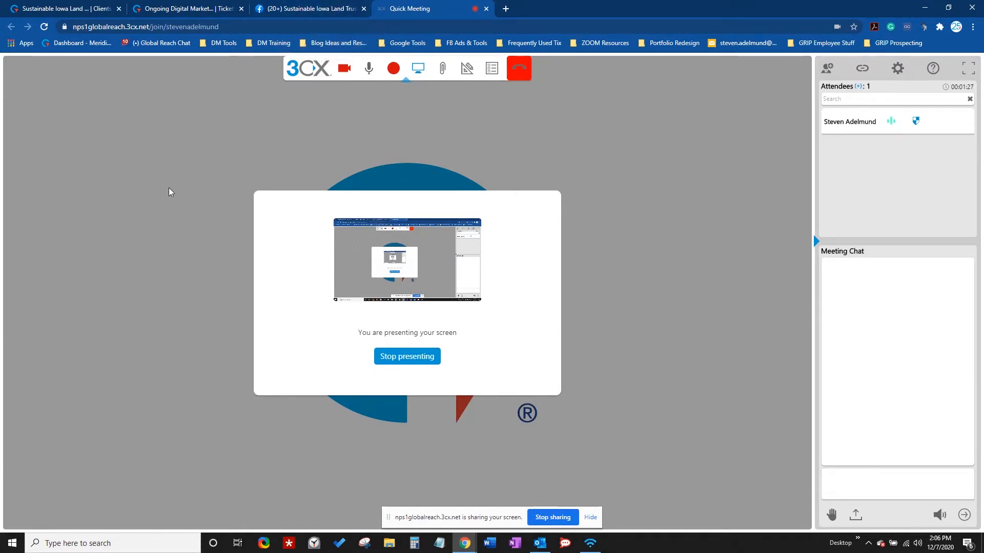
- Bring up the SILT Facebook page and open its Publishing Tools list of published posts
left_click(317, 10)
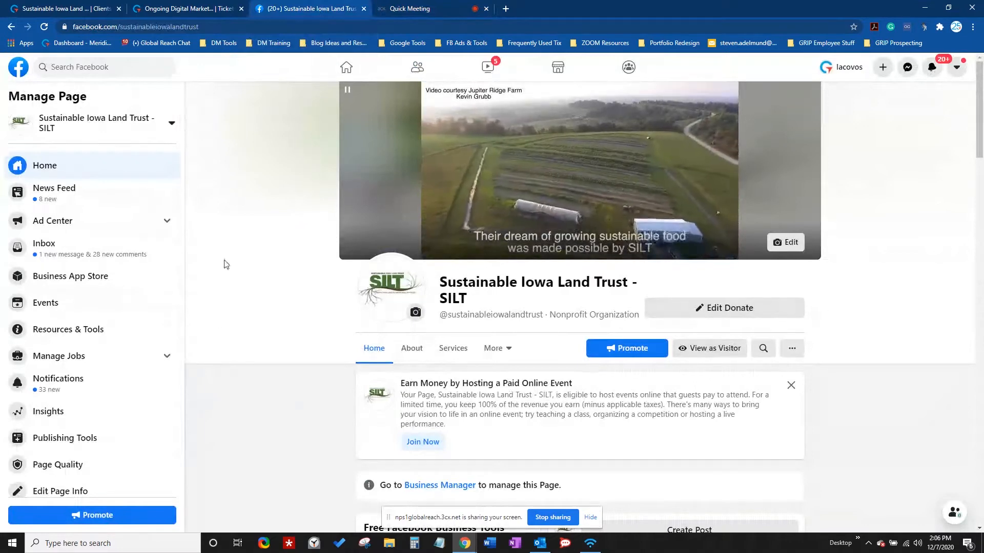
left_click(64, 438)
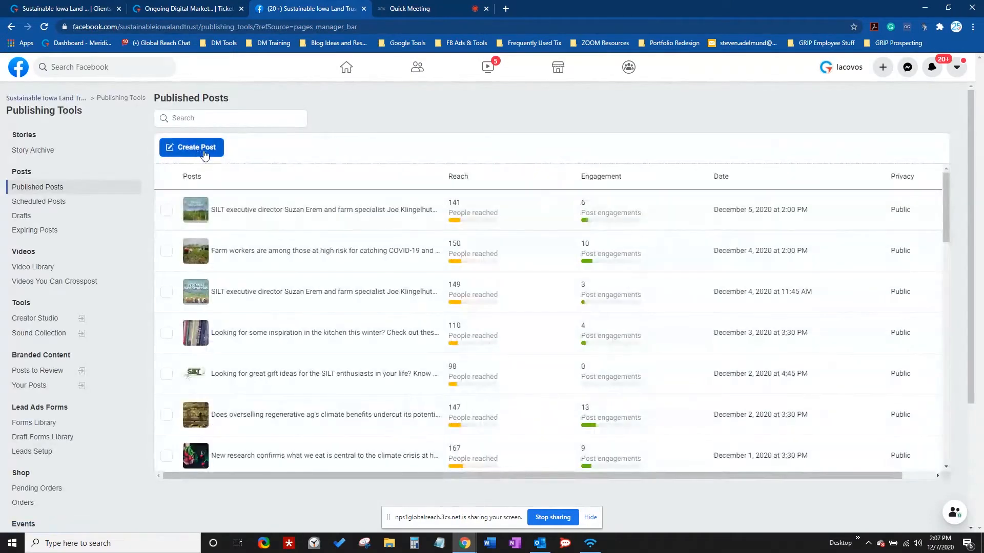
left_click(197, 154)
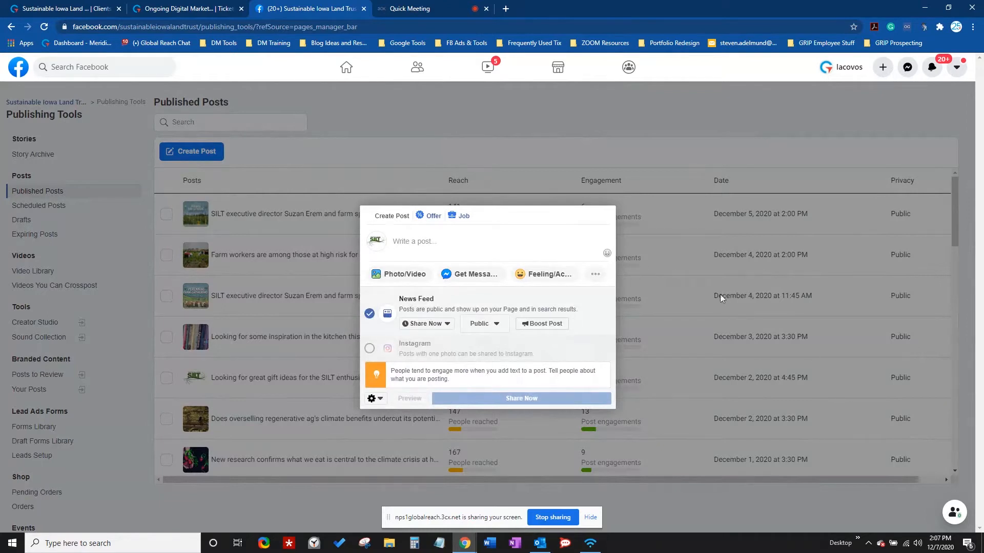
left_click(439, 246)
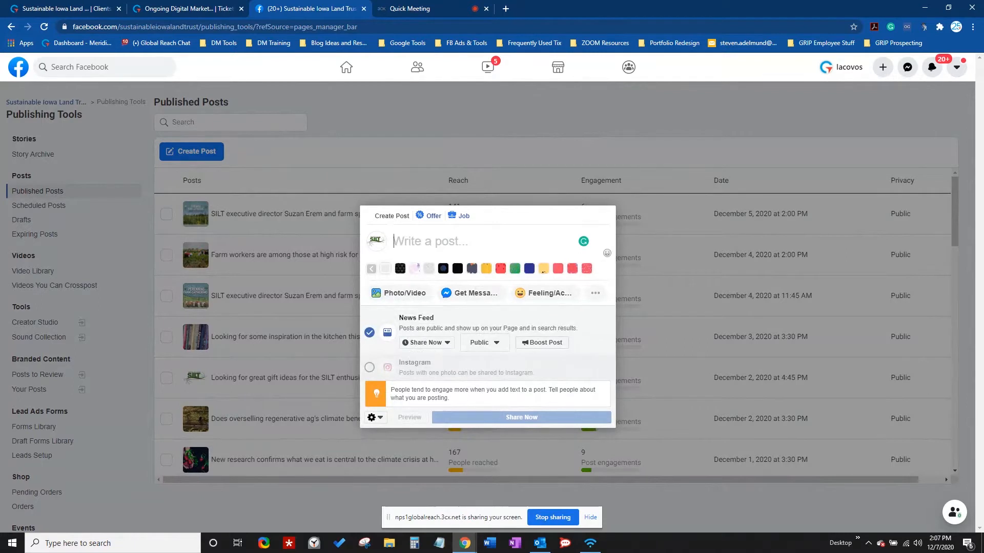
key("alt+Tab")
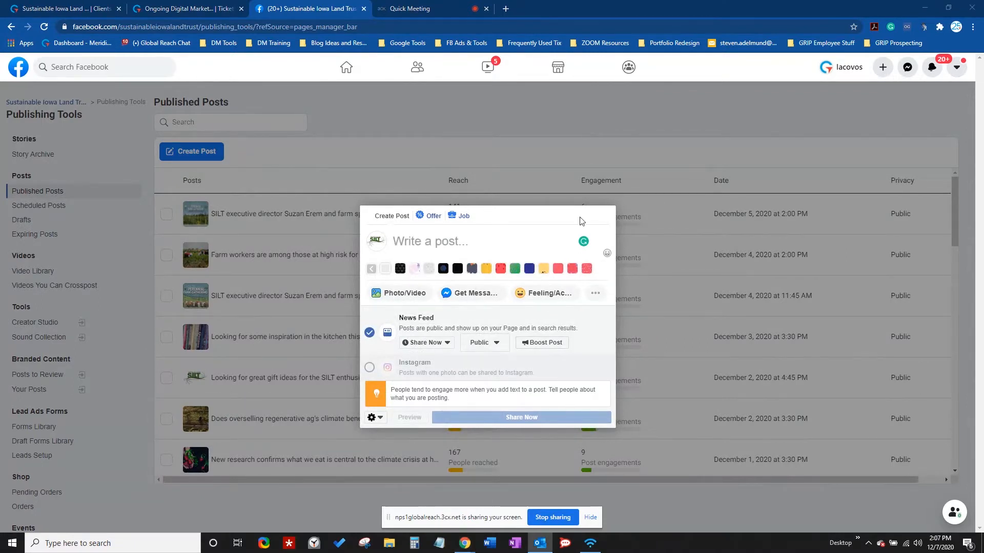
left_click(522, 248)
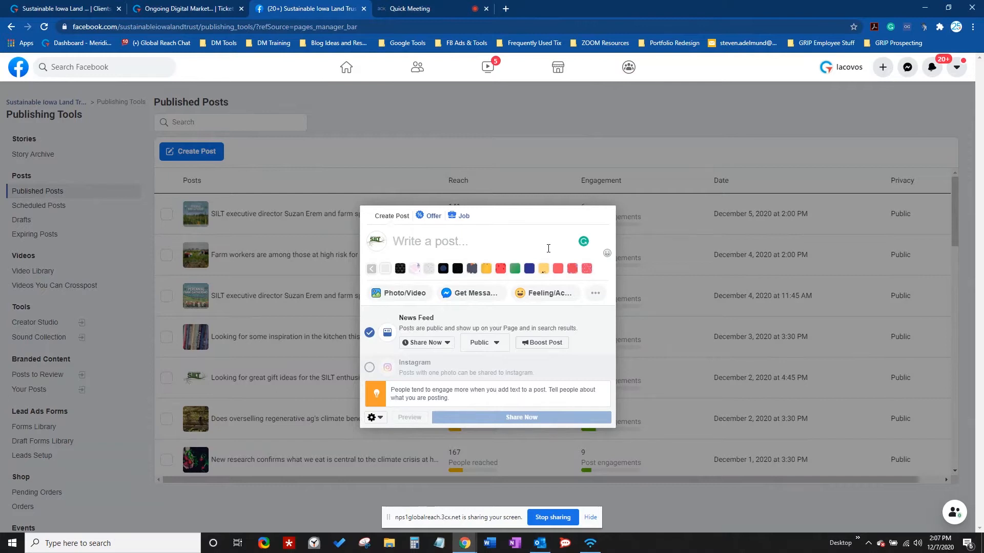
type("https://silt.org/donate/")
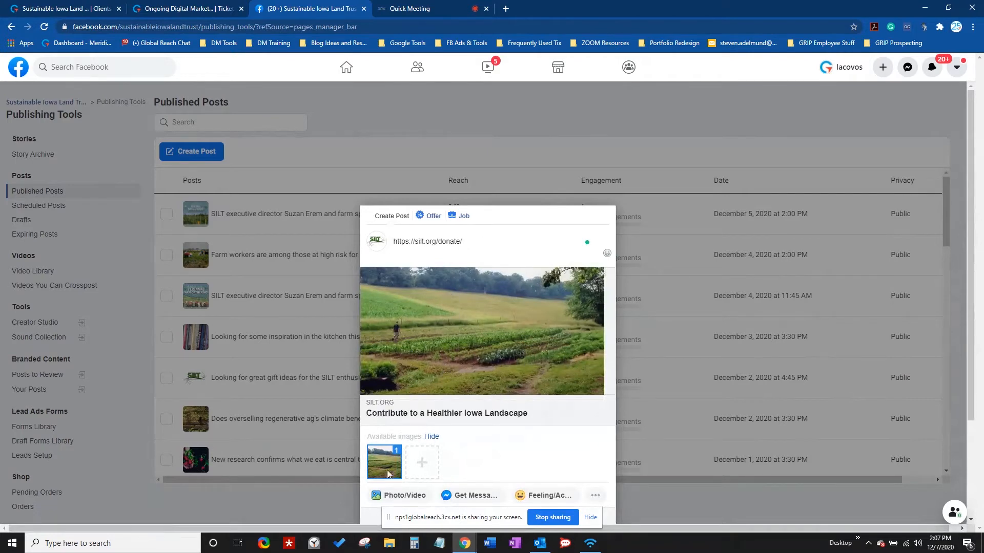
- Upload the Silt Farmers Graphic from Downloads as an extra available preview image
left_click(422, 464)
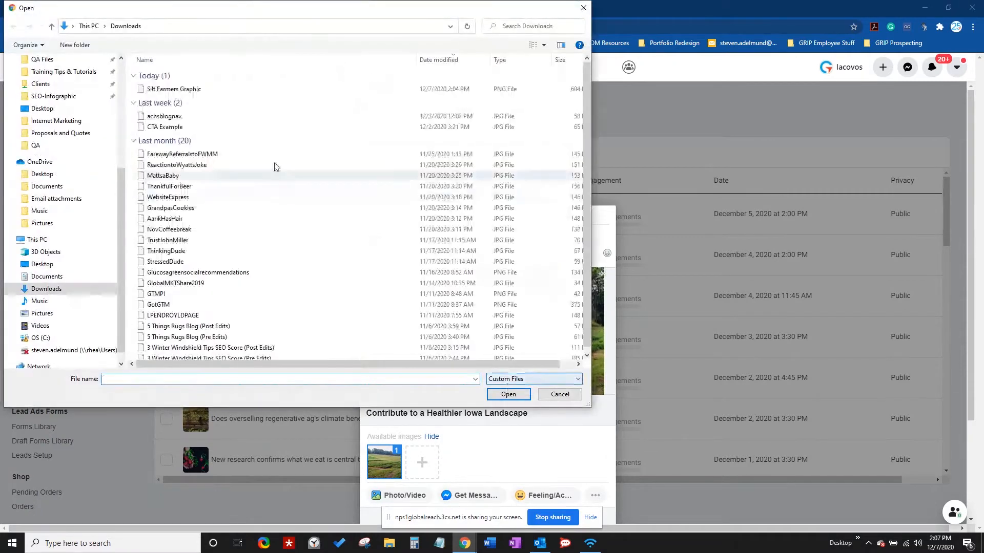
left_click(193, 89)
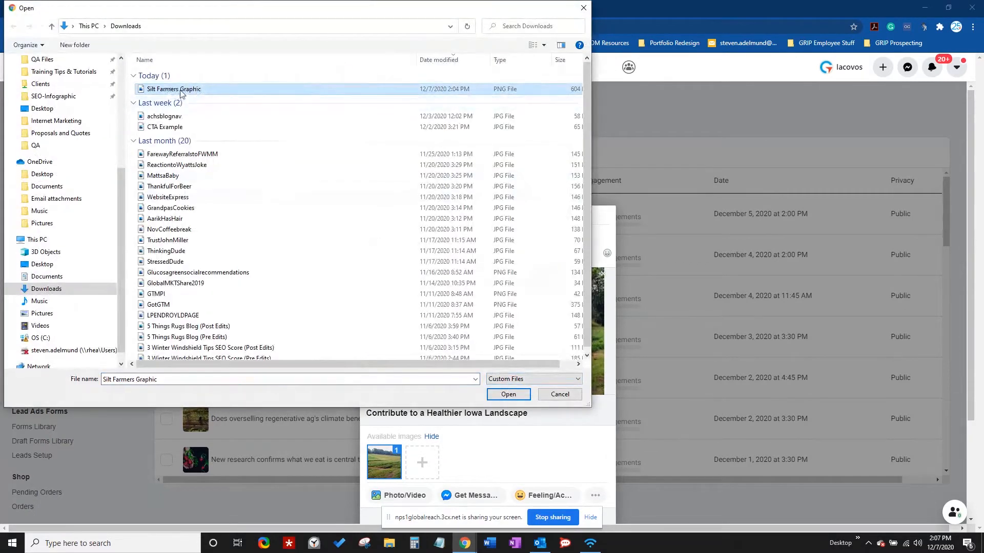
left_click(512, 395)
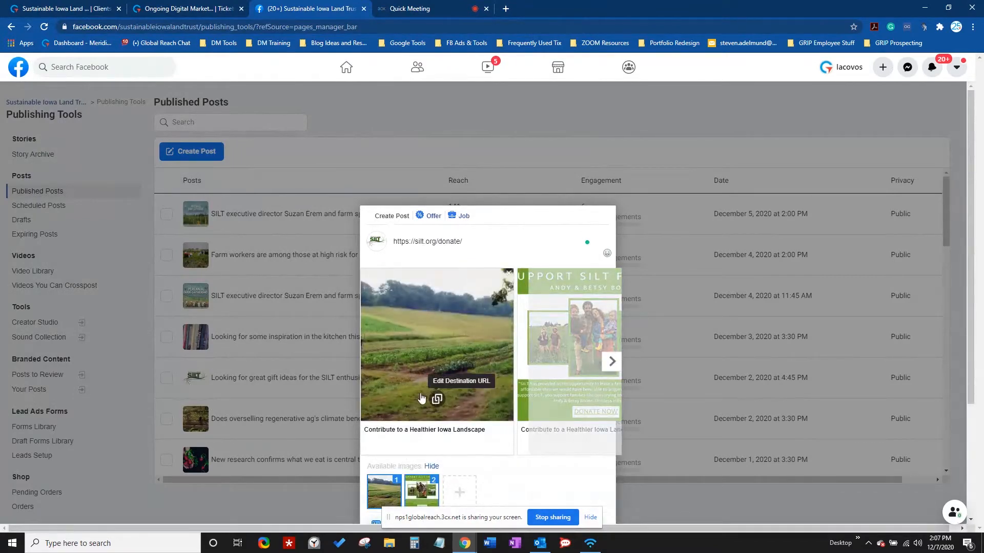
- Experiment with toggling and reordering the farmer graphic and field photo as carousel cards
left_click(612, 363)
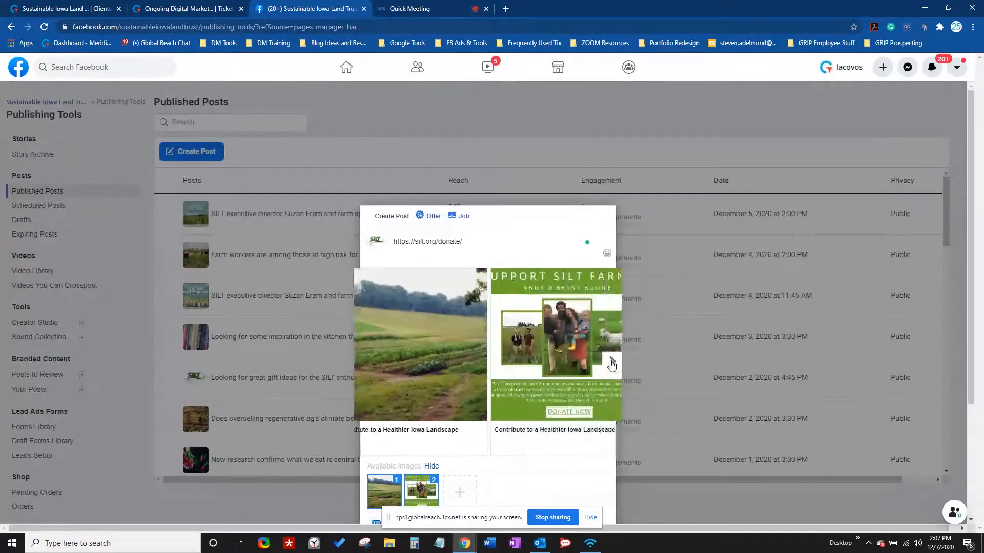
left_click(410, 491)
left_click(416, 470)
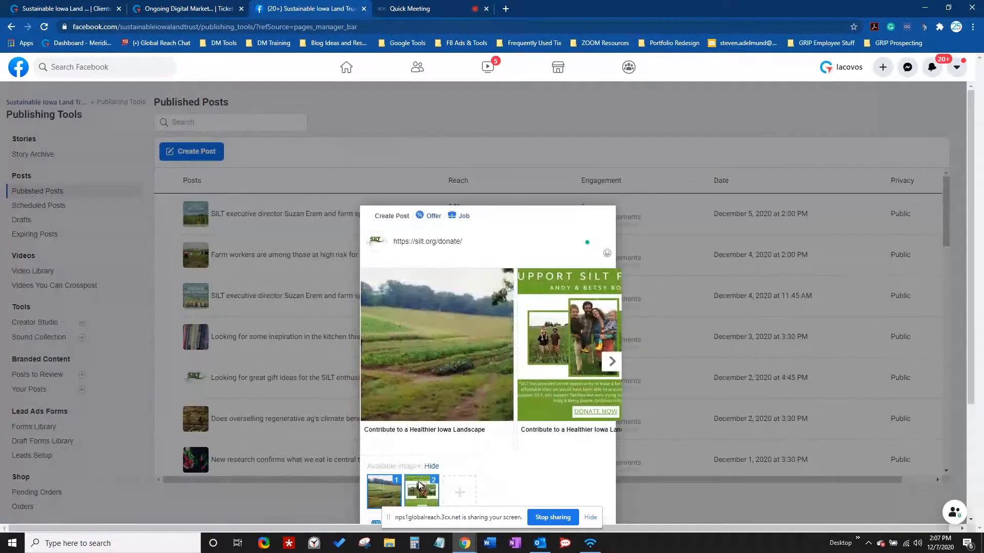
left_click(419, 491)
left_click(427, 467)
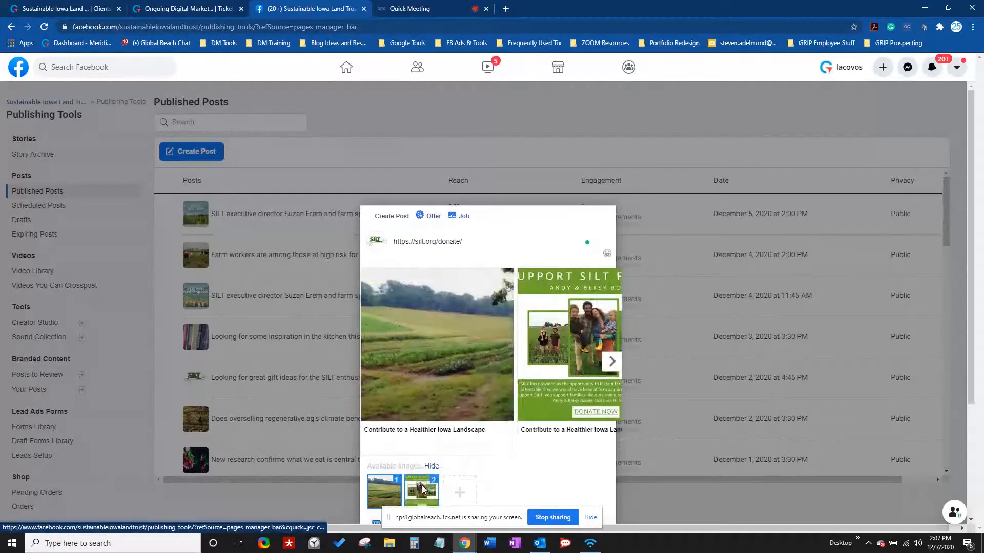
left_click_drag(425, 489, 392, 491)
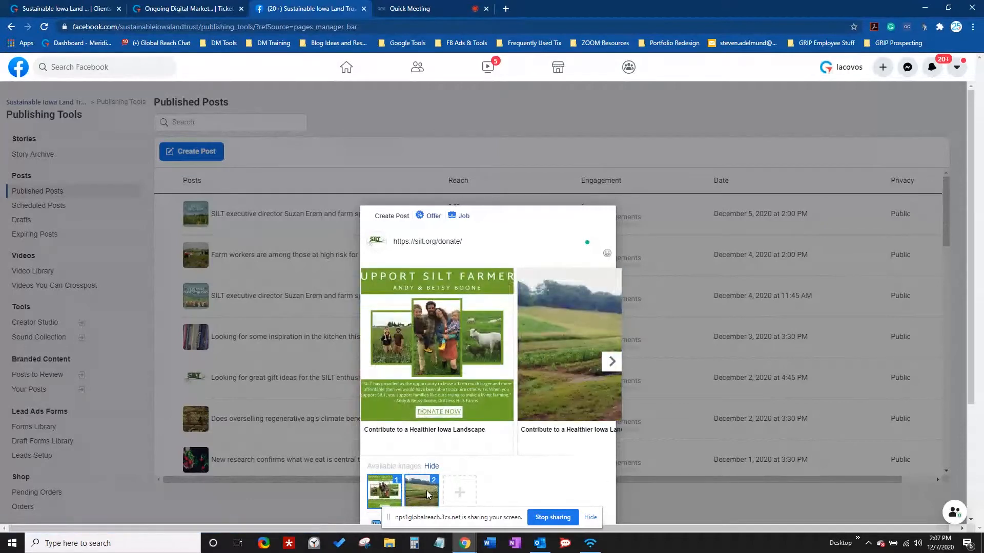
left_click(428, 495)
left_click(396, 464)
left_click(422, 493)
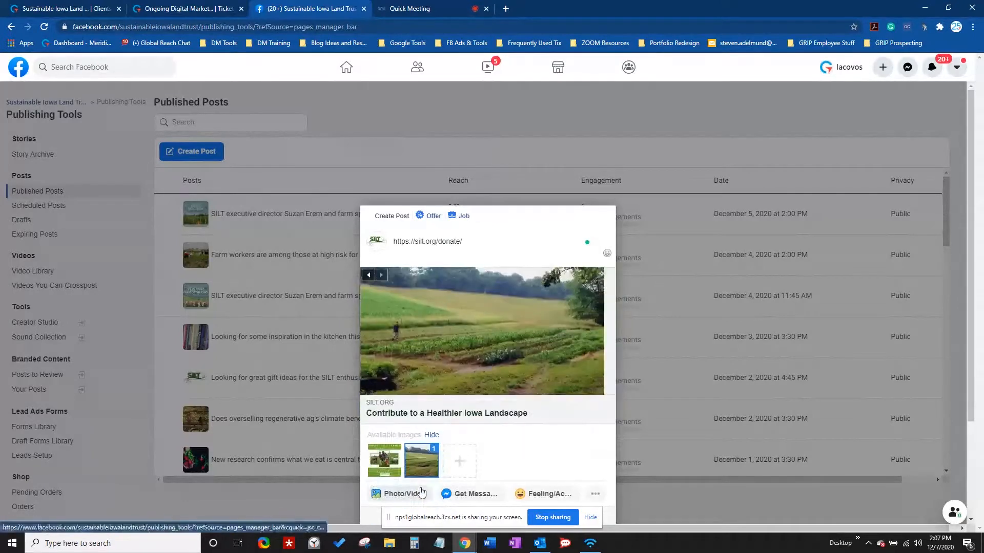
left_click(392, 465)
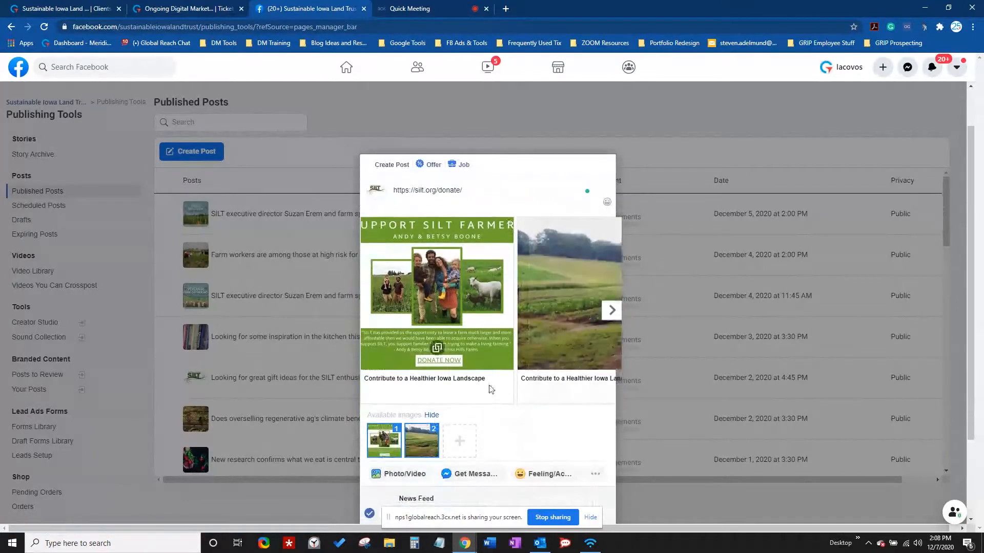
- Browse to the landscape card and remove cards, leaving a single field-photo preview
left_click(614, 315)
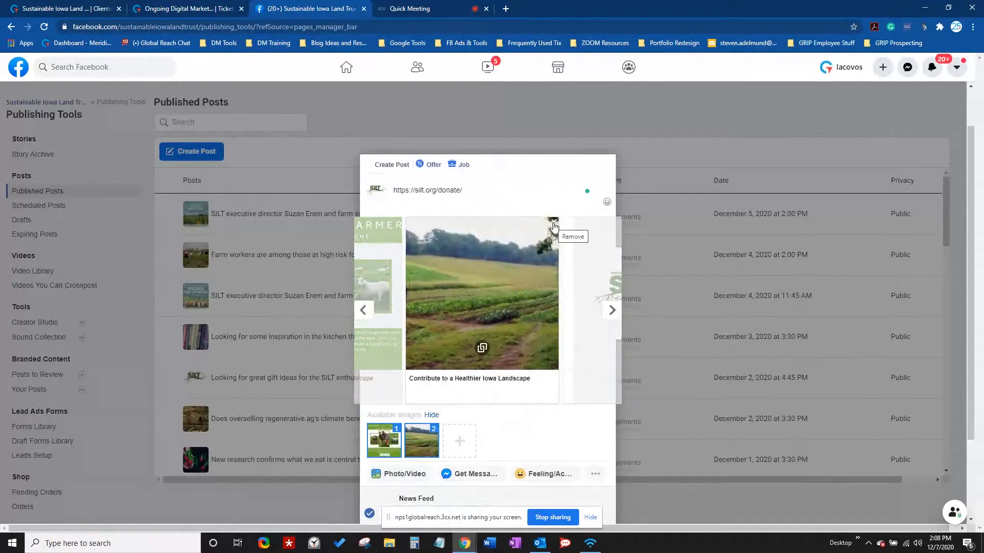
left_click(554, 226)
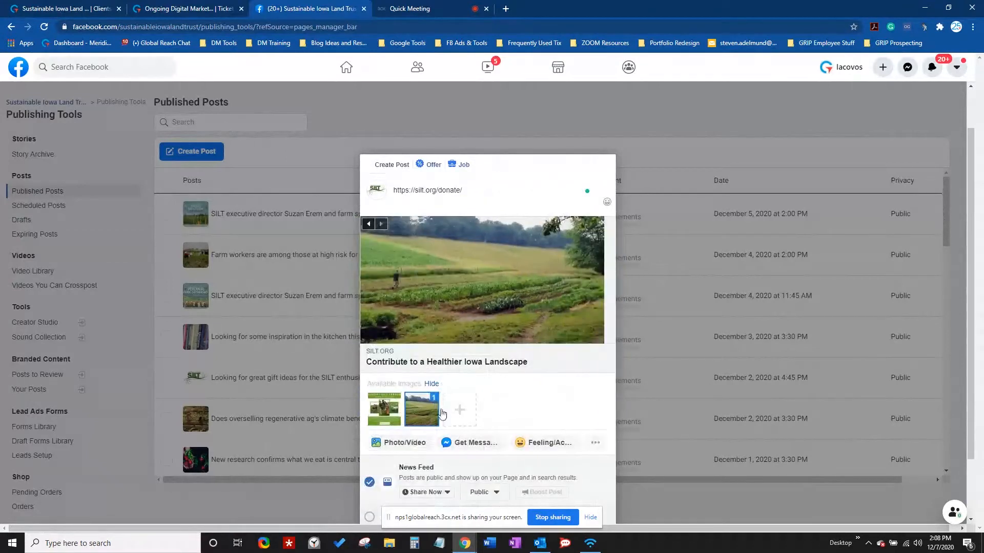
left_click(382, 410)
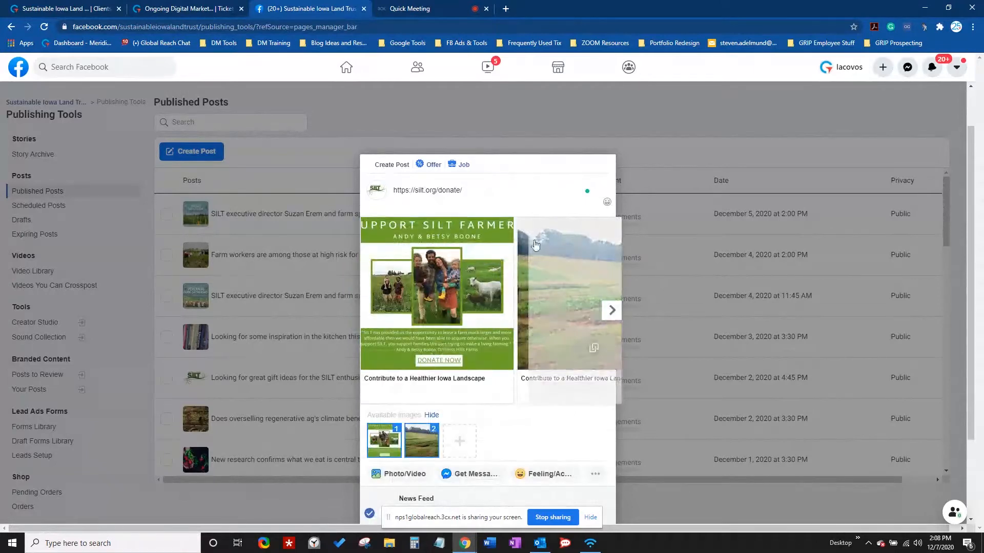
left_click(612, 310)
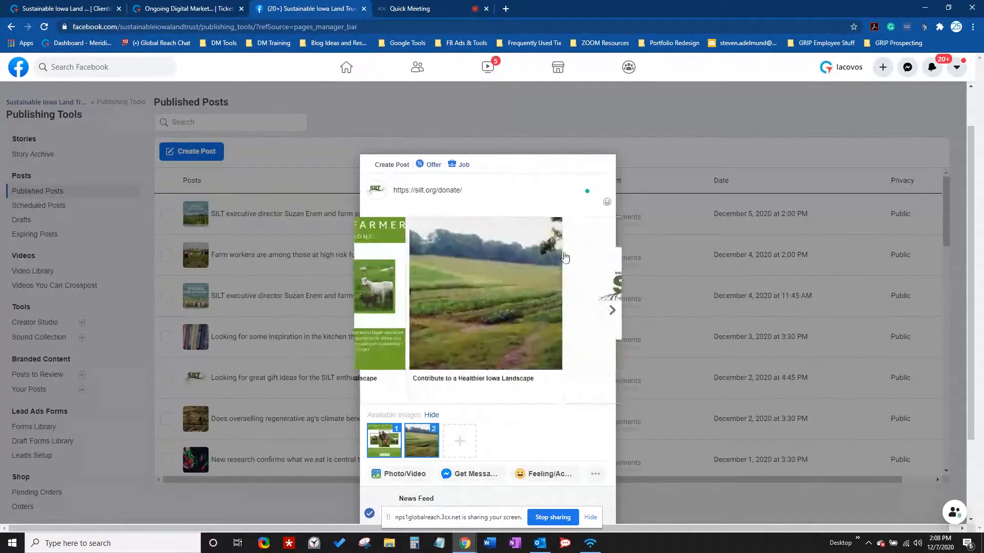
left_click(554, 226)
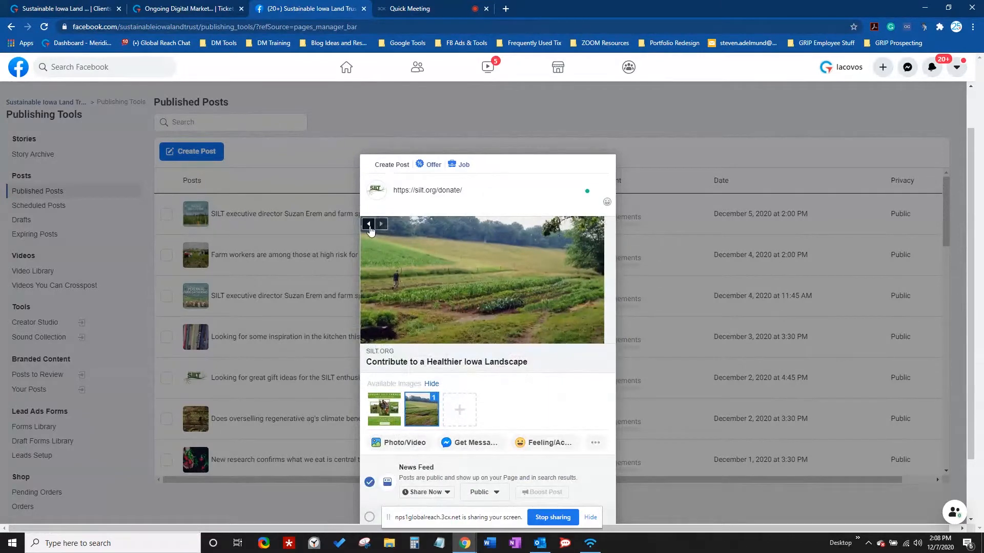
- Put the farmer graphic first in the carousel and delete the URL from the post text
left_click(383, 413)
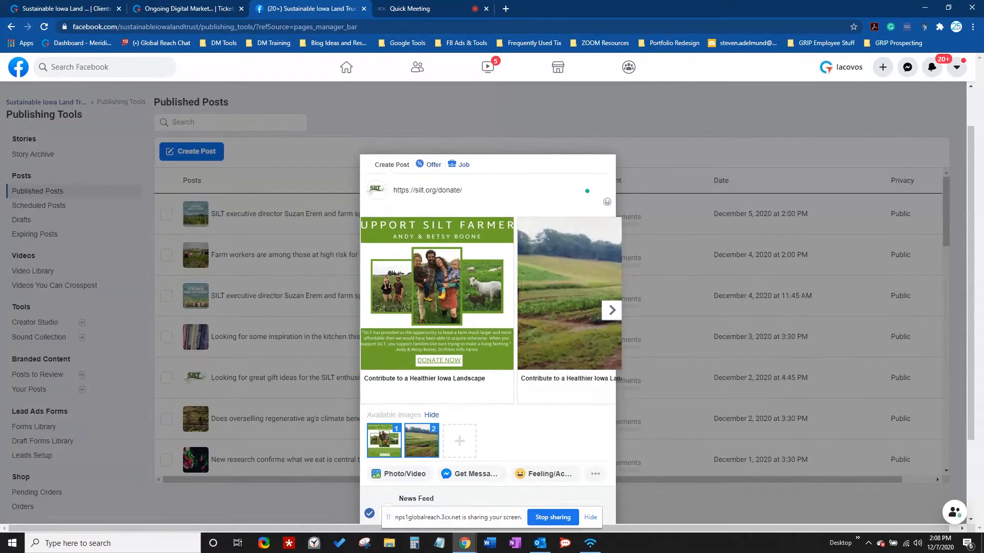
left_click_drag(449, 191, 372, 199)
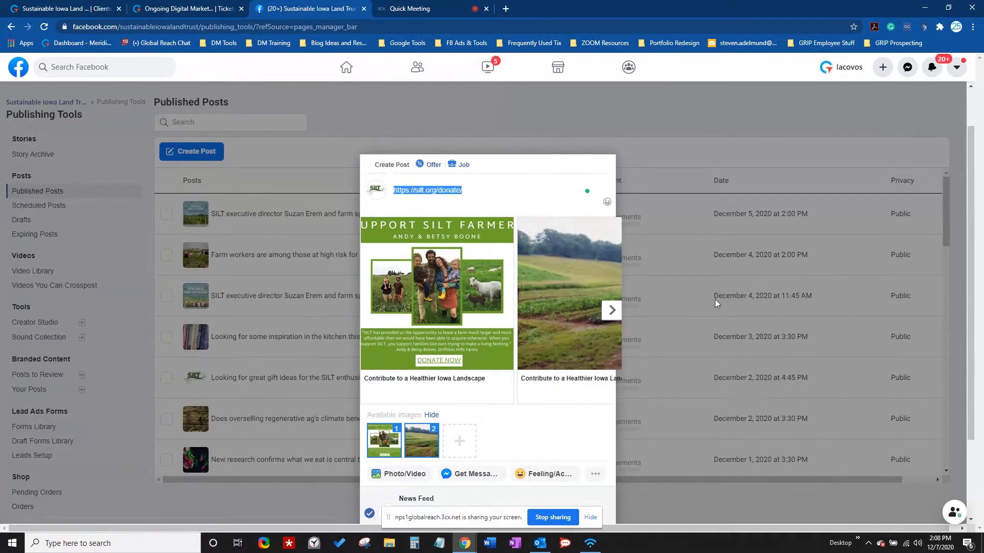
key("BackSpace")
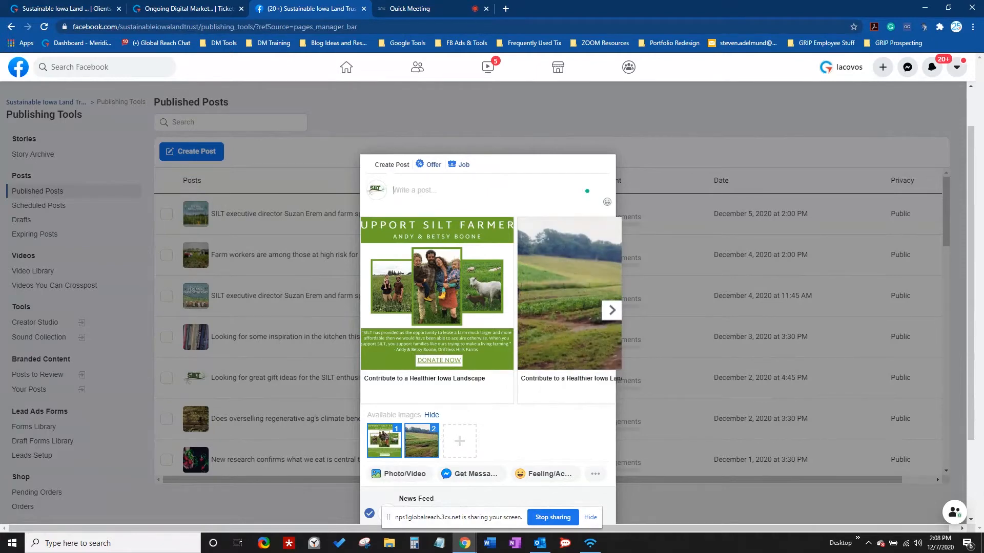
key("alt+Tab")
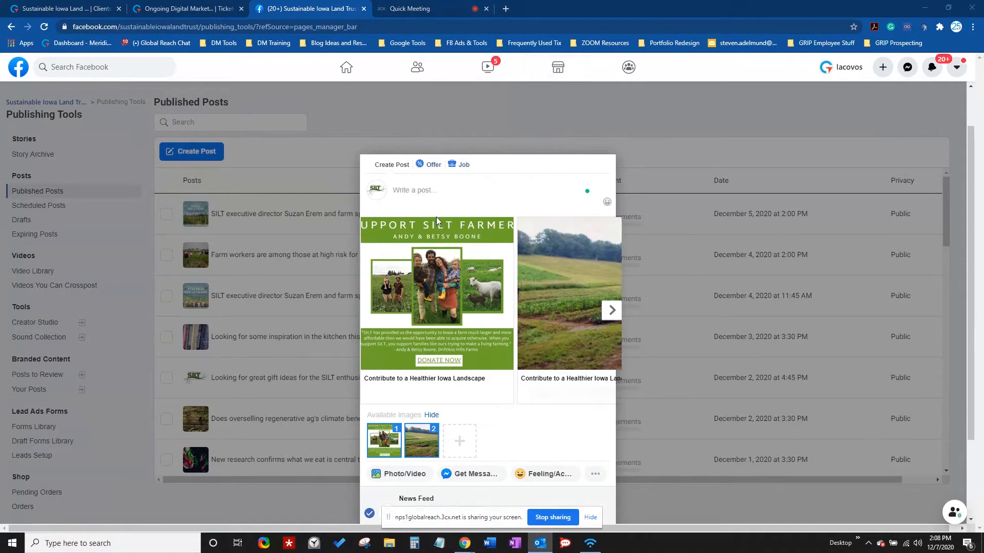
left_click(441, 197)
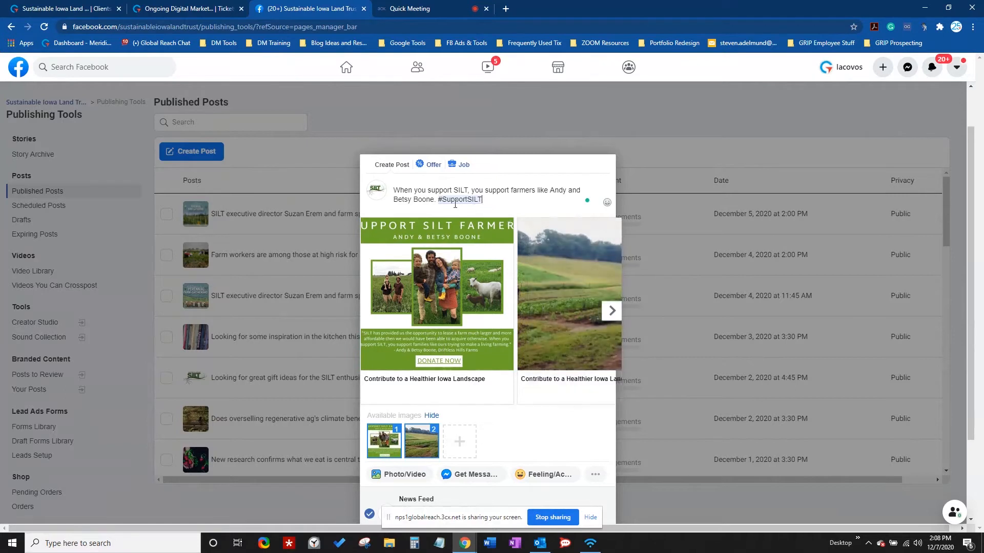
- Paste the #SupportSILT message, check the first card's link, and begin editing its headline
left_click(493, 200)
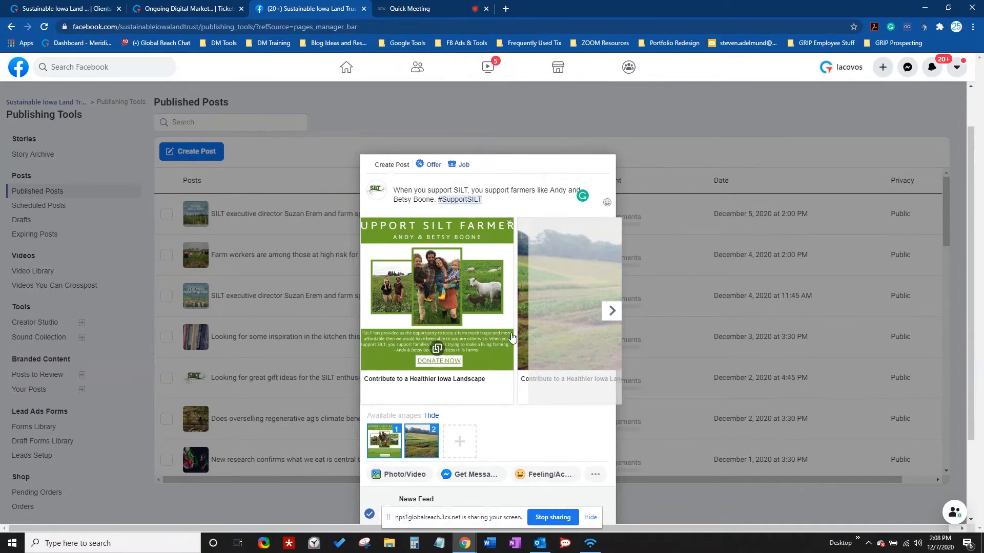
left_click(436, 351)
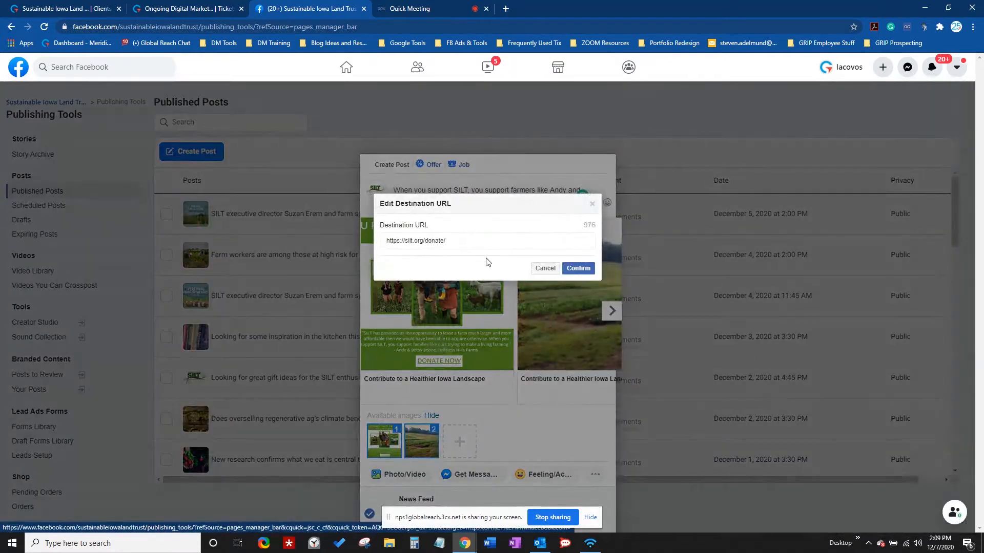
left_click(545, 268)
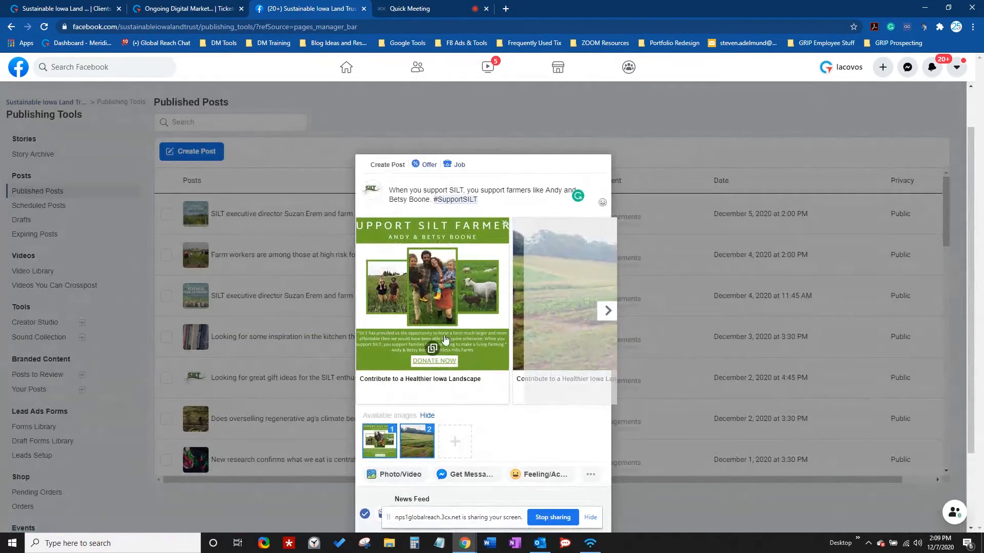
left_click(444, 384)
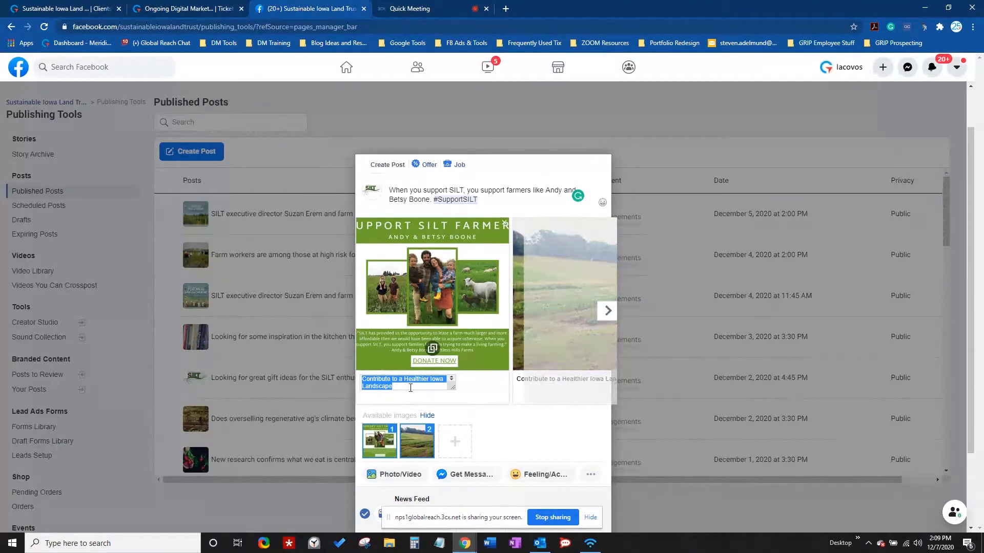
- Type the farmer quote about supporting families trying to make a living farming as the headline
type("1")
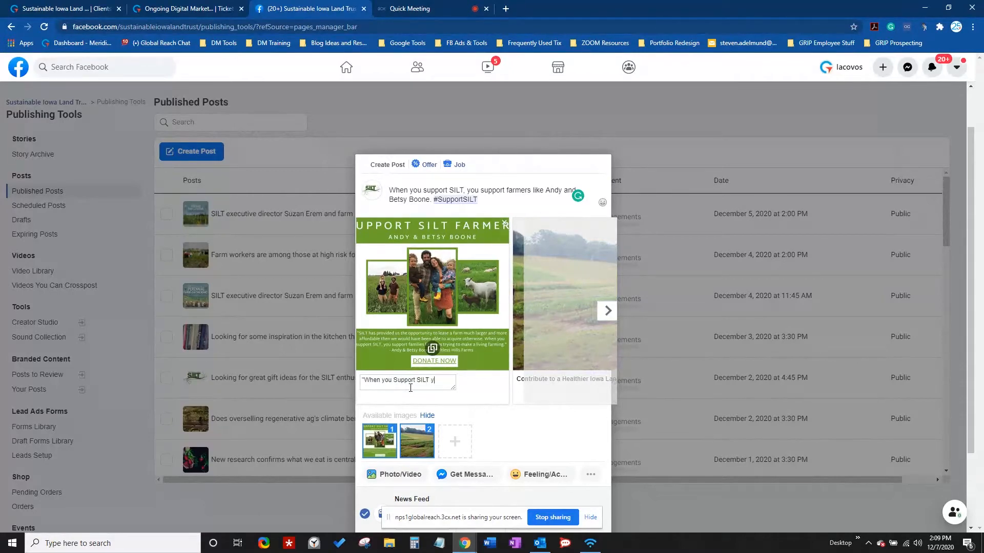
type("support families like ours,")
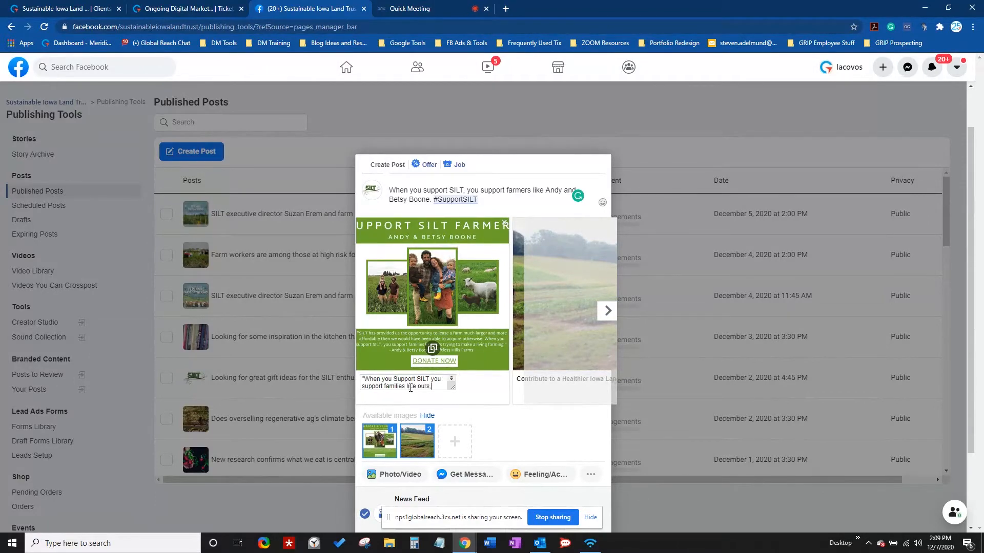
type(" trying to make a living farming")
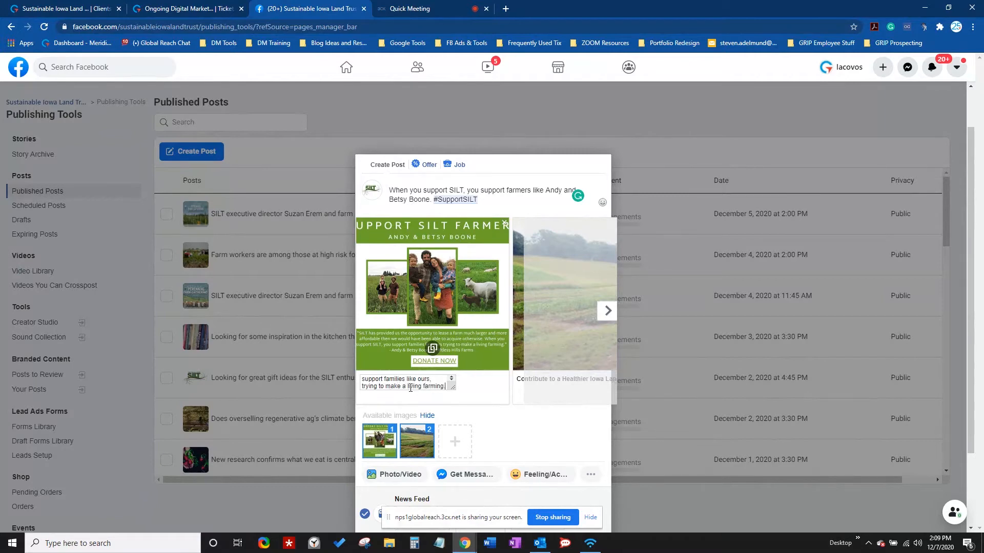
type(".\"")
left_click(507, 440)
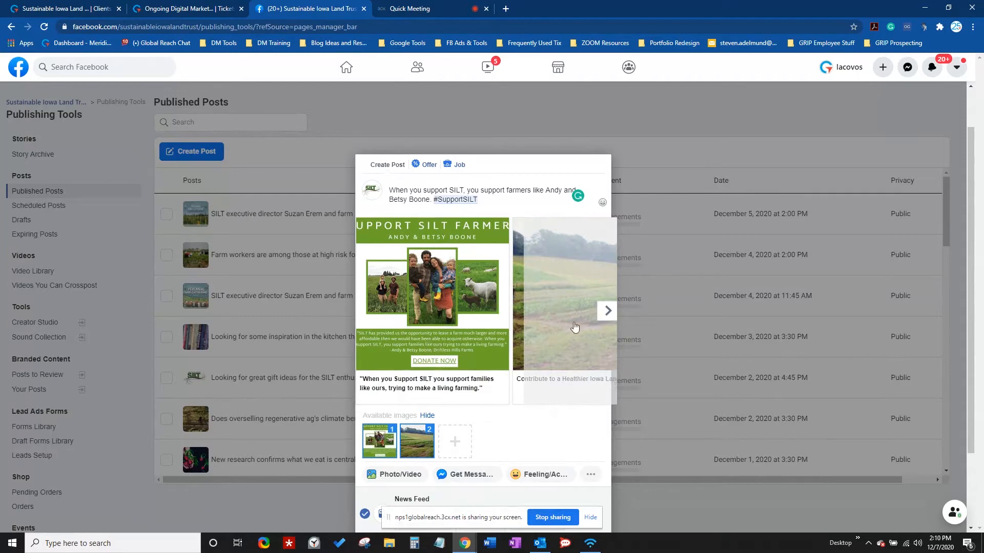
- Reselect both images so the quote card leads a two-card carousel, then slide to the landscape card
left_click(421, 451)
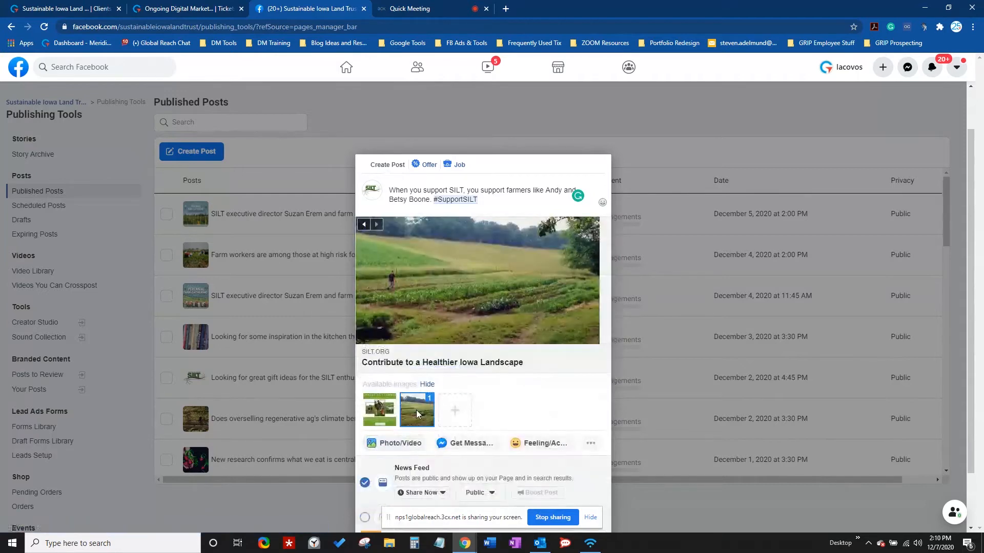
left_click(416, 410)
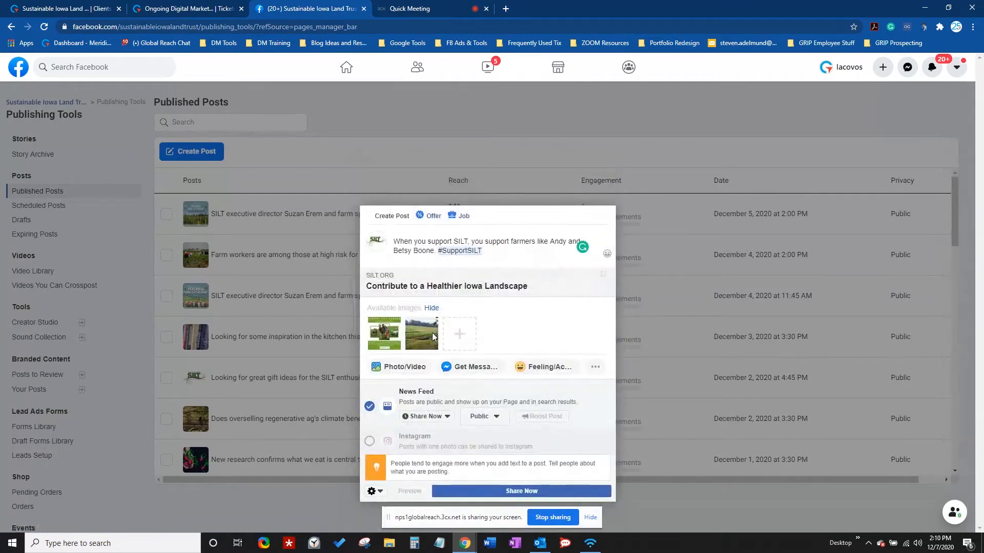
left_click(432, 336)
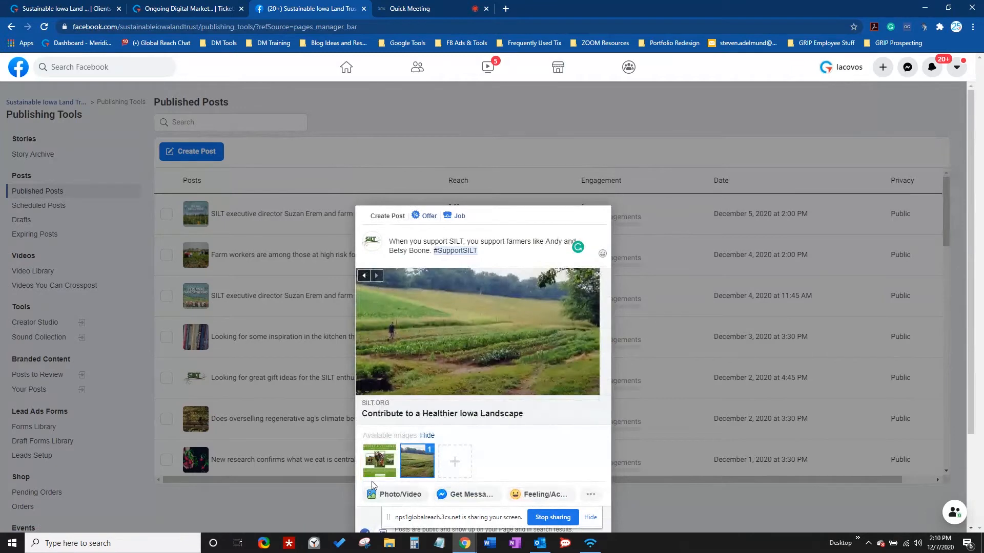
left_click(381, 456)
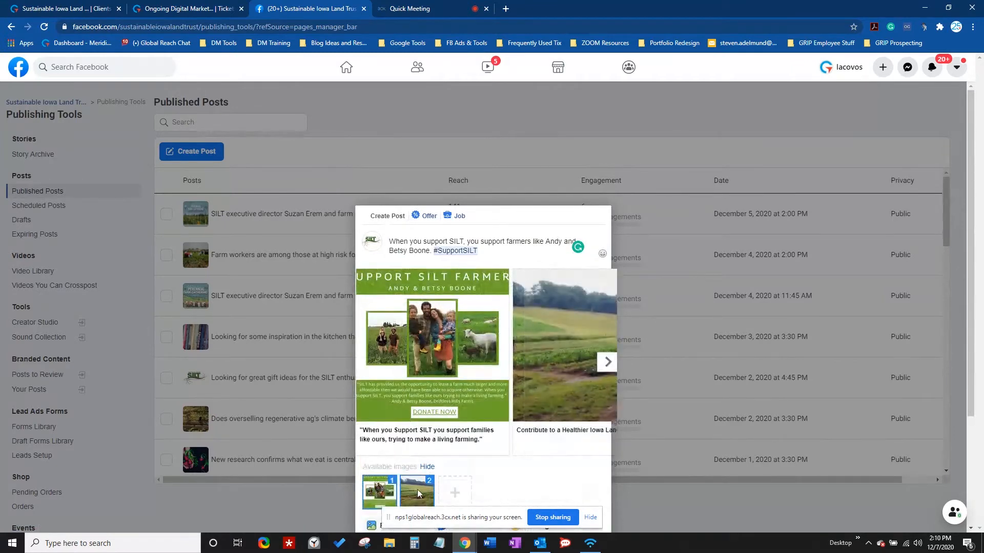
left_click(417, 490)
left_click(423, 461)
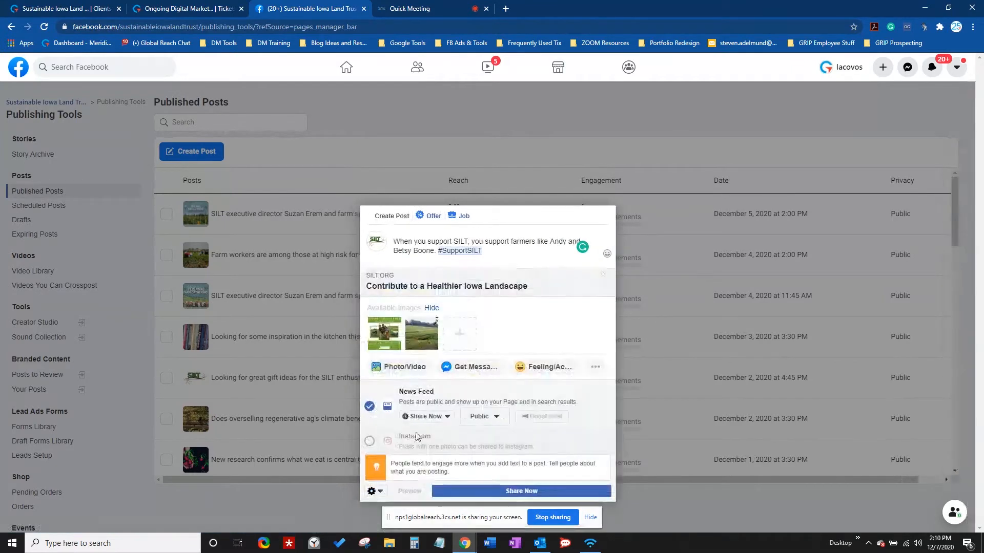
left_click(387, 336)
left_click(382, 461)
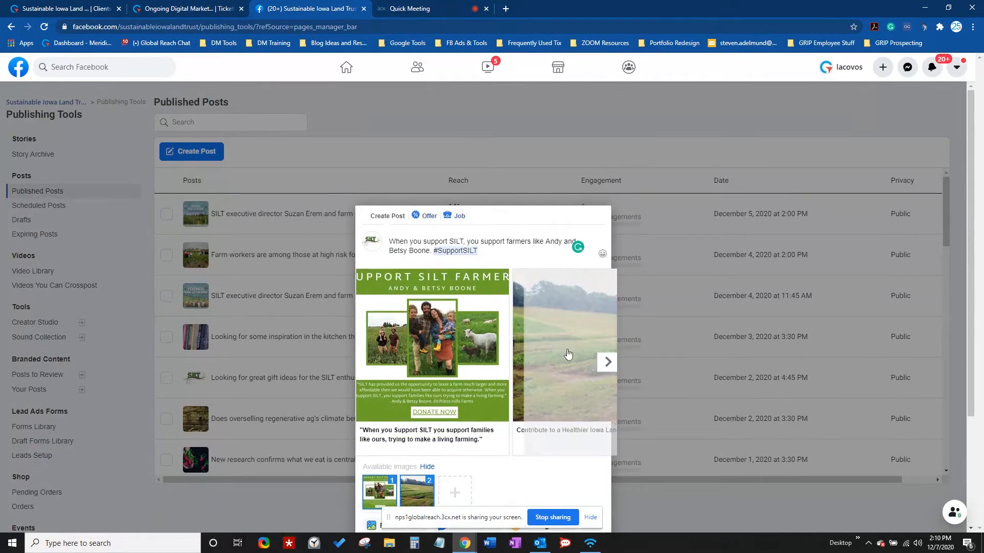
left_click(606, 364)
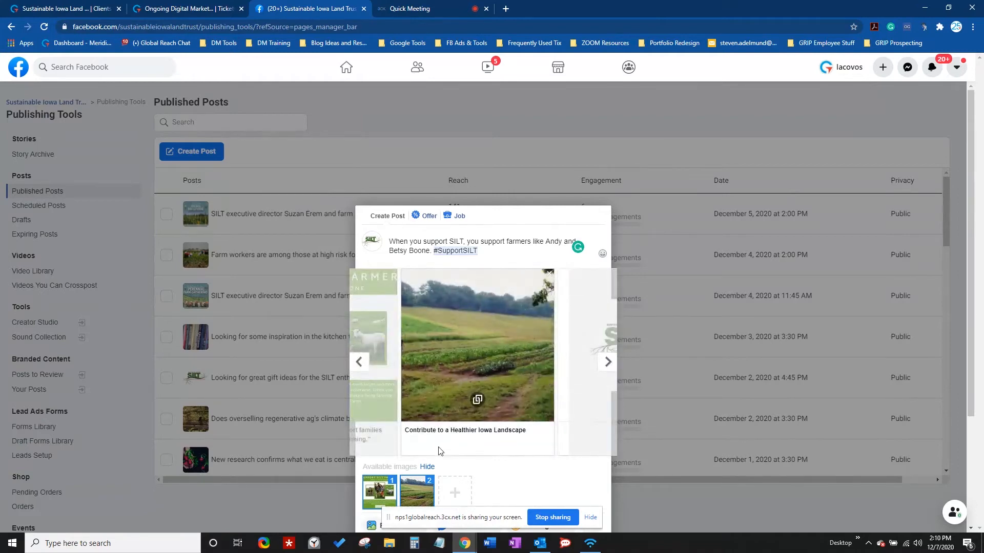
scroll(492, 384, "down", 3)
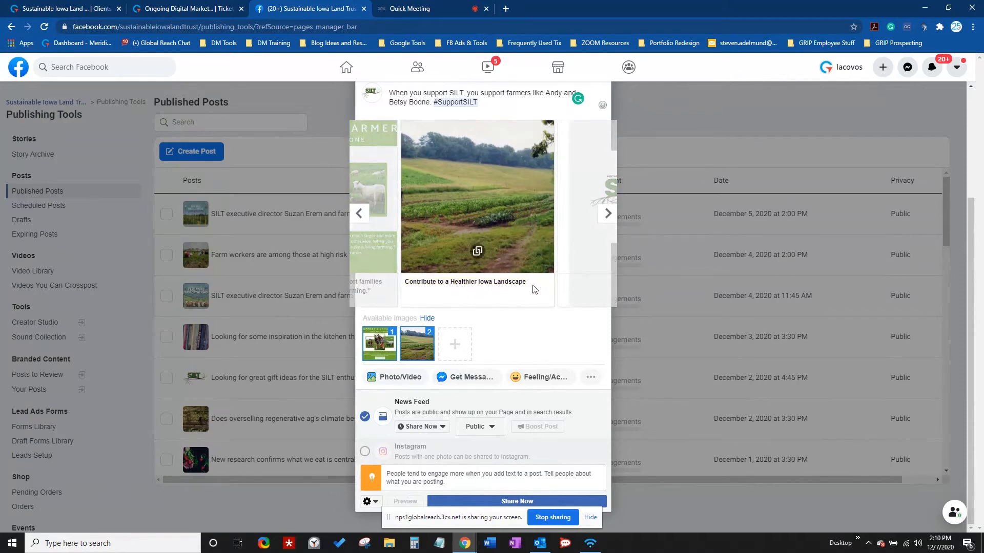
- Prefix the landscape card headline with 'Support Sustainable Iowa Land Trust:' and advance to the SILT.ORG card
left_click(442, 282)
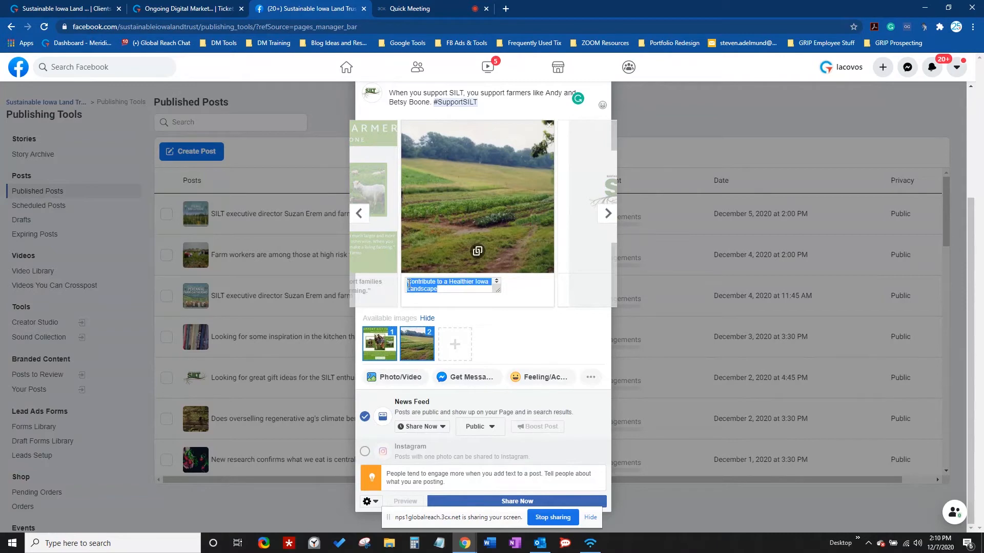
left_click(409, 284)
type("Support ")
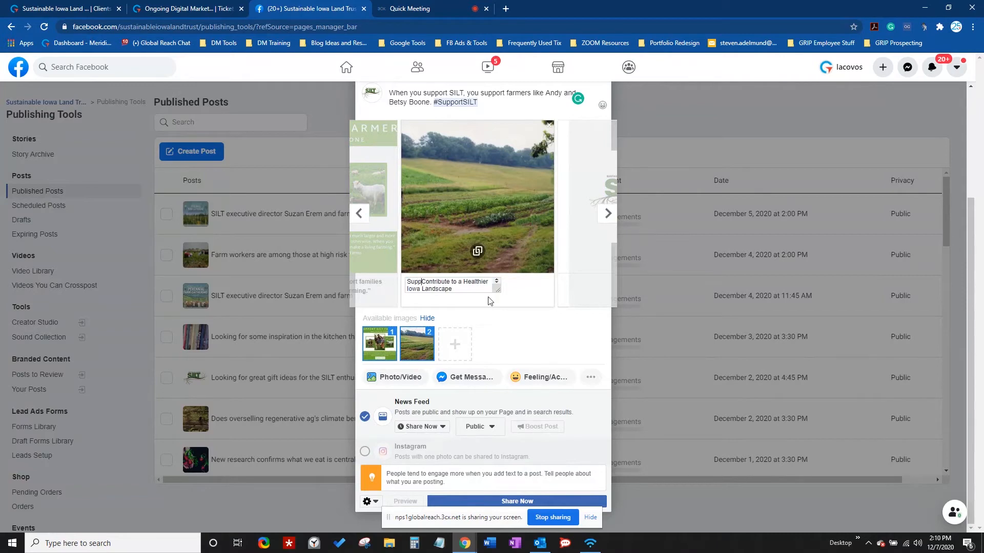
type("Sustainable ")
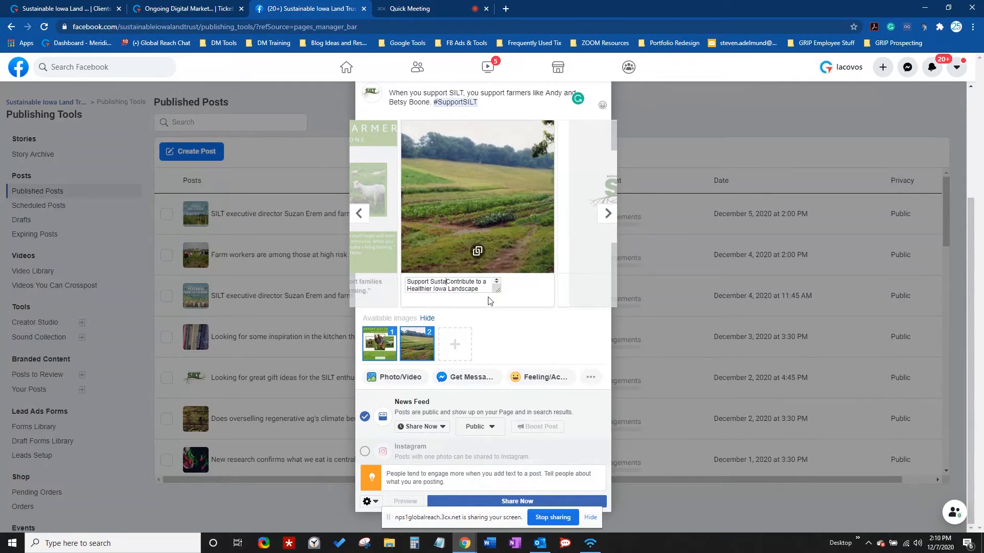
type("Iowa Land Trust:")
key("ctrl+a")
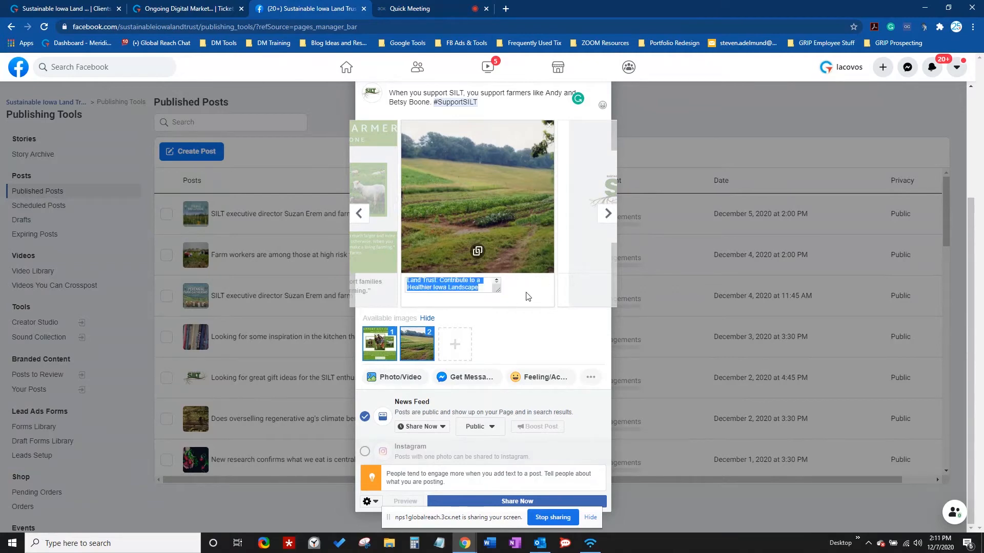
left_click(510, 345)
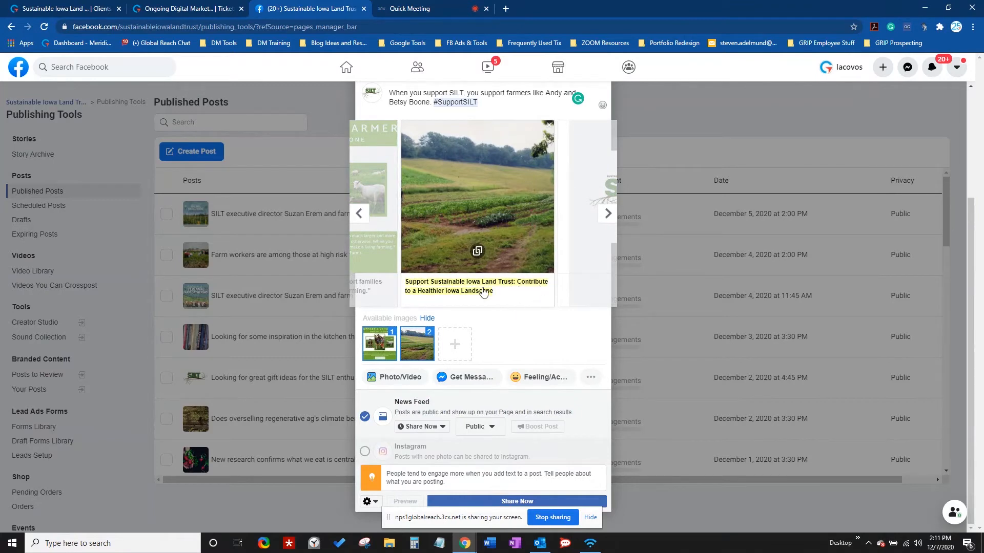
left_click(608, 213)
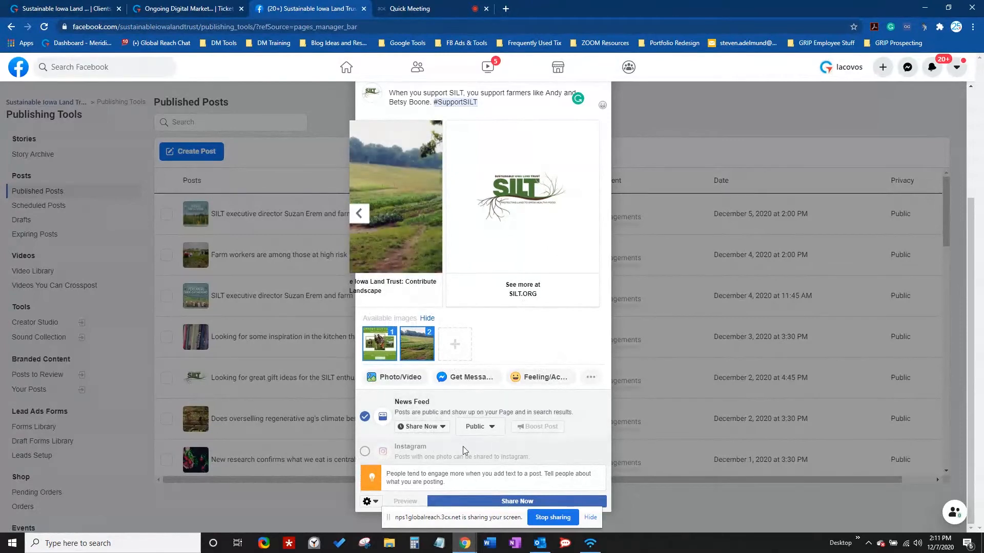
- Schedule the carousel post for 12/8/2020 at 4:30 PM CST
left_click(444, 429)
left_click(435, 463)
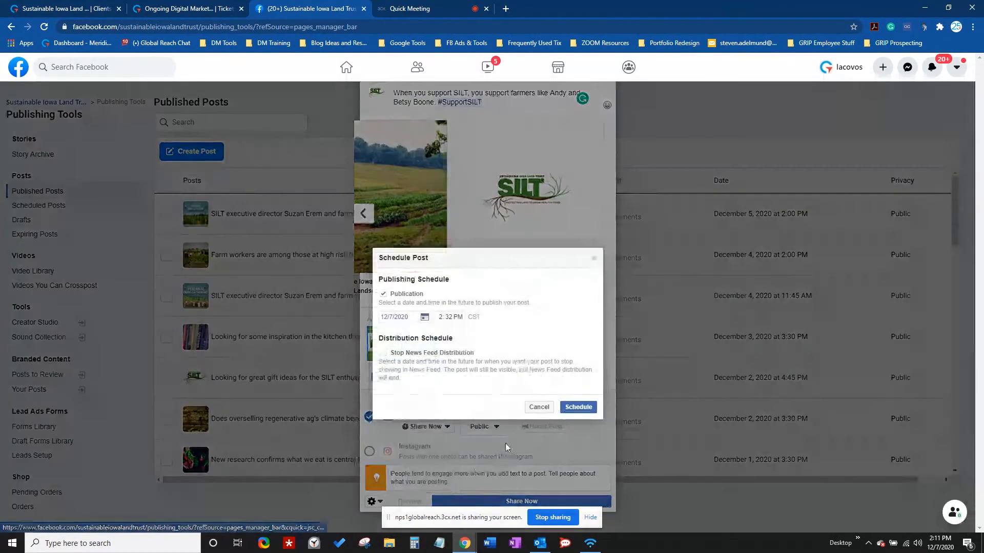
left_click(424, 318)
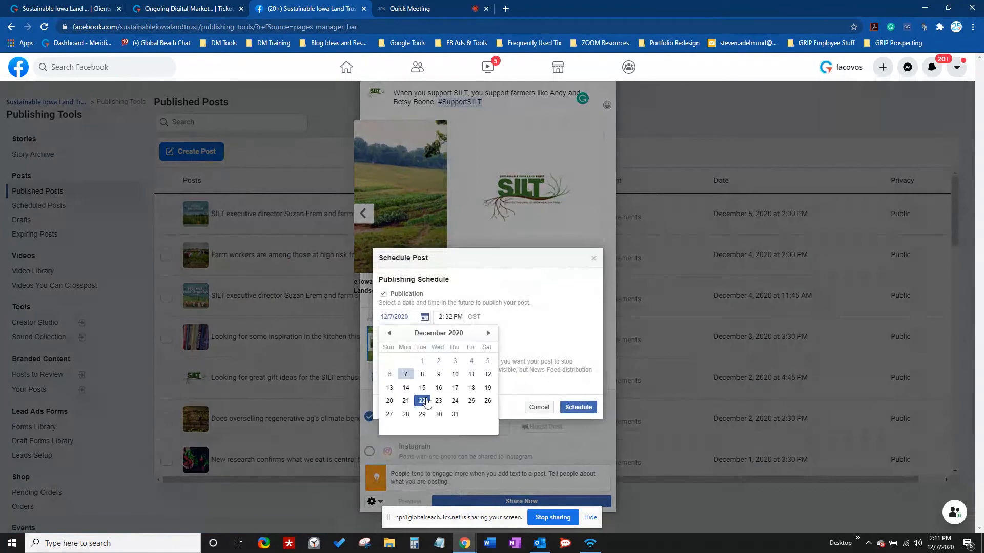
left_click(422, 374)
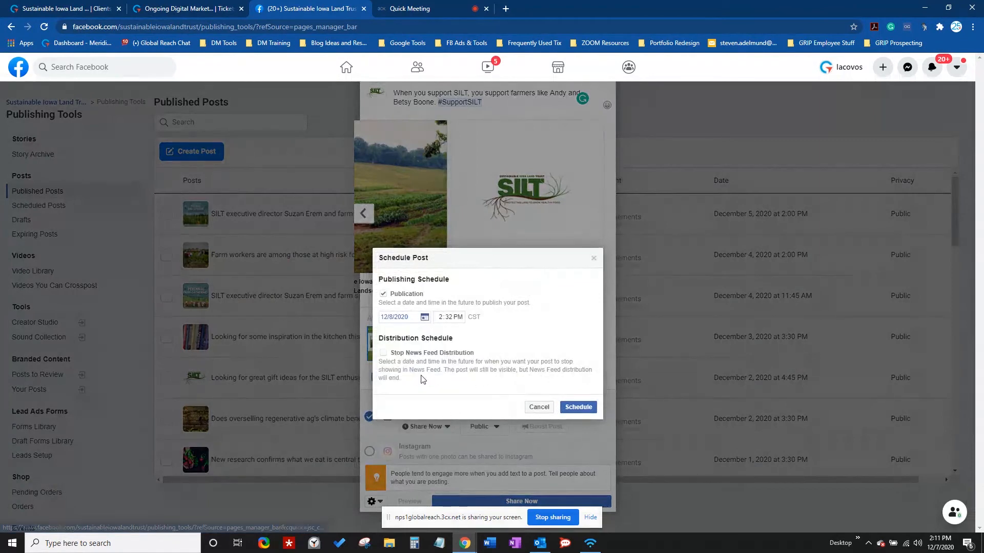
left_click(451, 318)
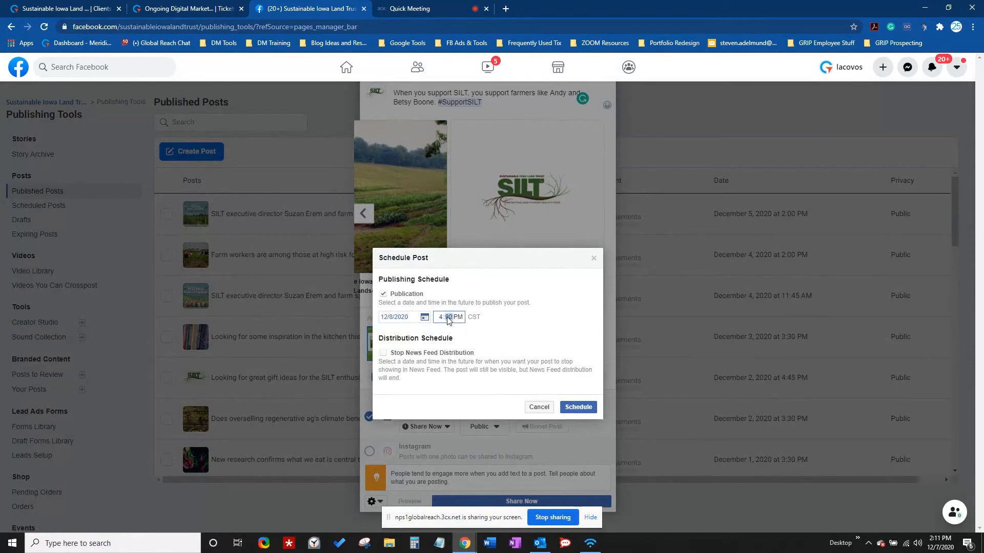
left_click(578, 408)
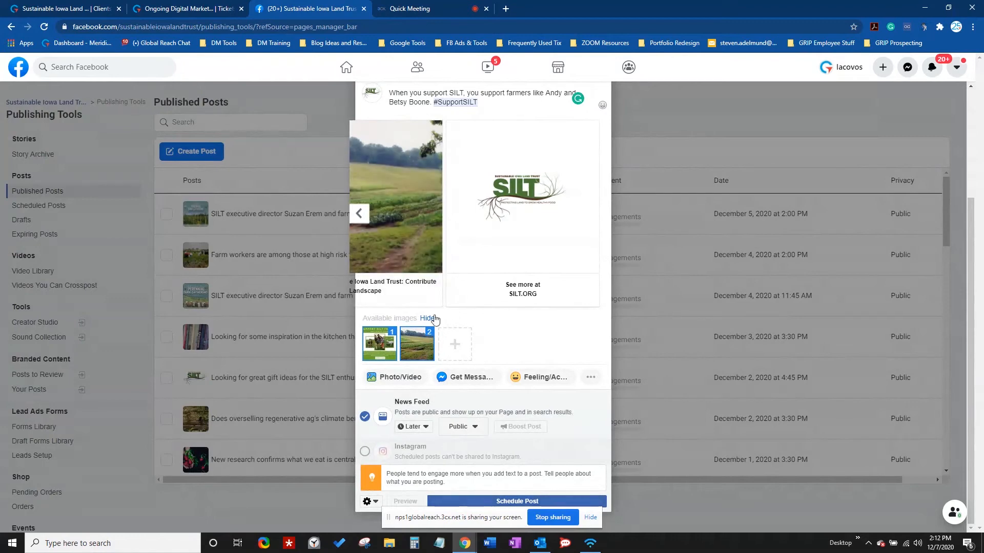
left_click(359, 214)
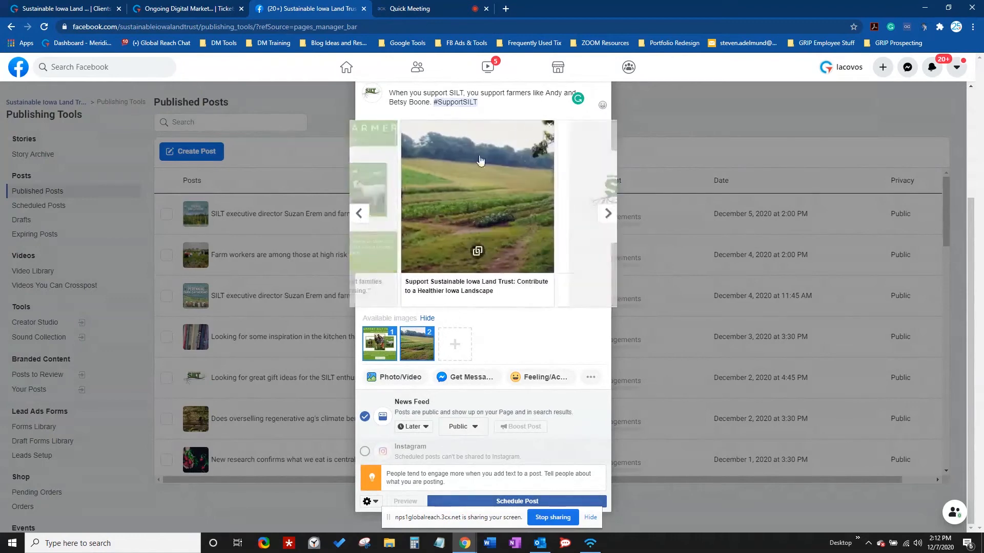
scroll(532, 205, "up", 3)
scroll(537, 215, "down", 1)
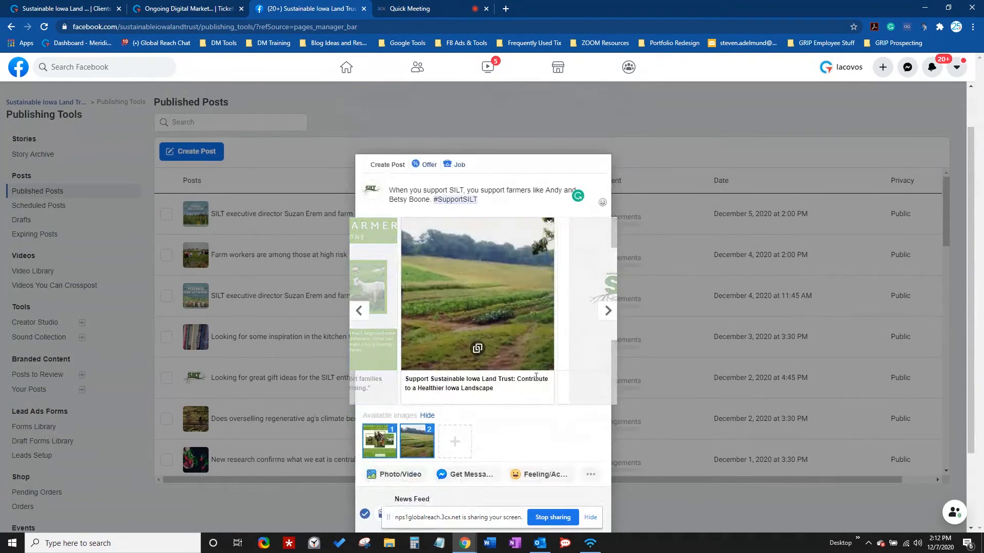
scroll(476, 347, "up", 1)
scroll(462, 355, "down", 3)
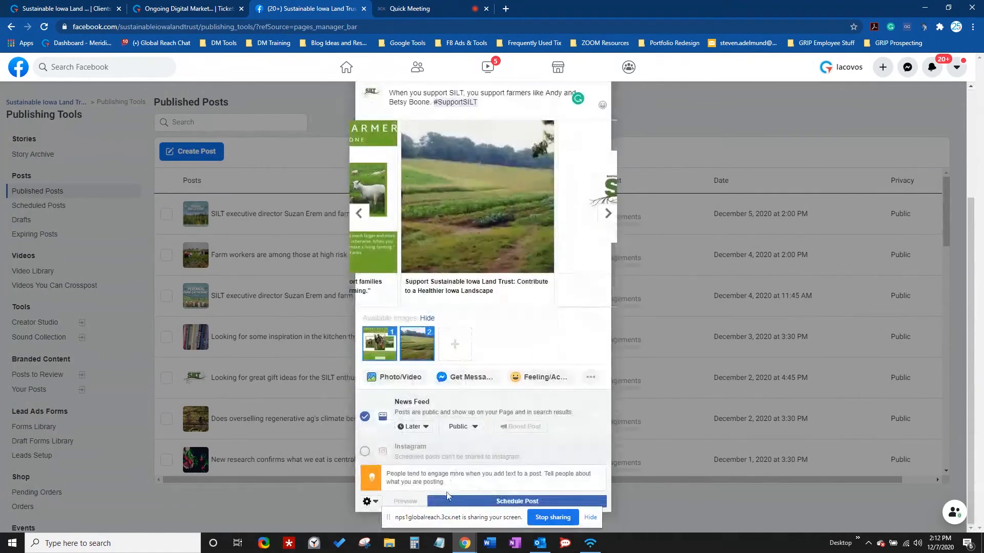
left_click(477, 502)
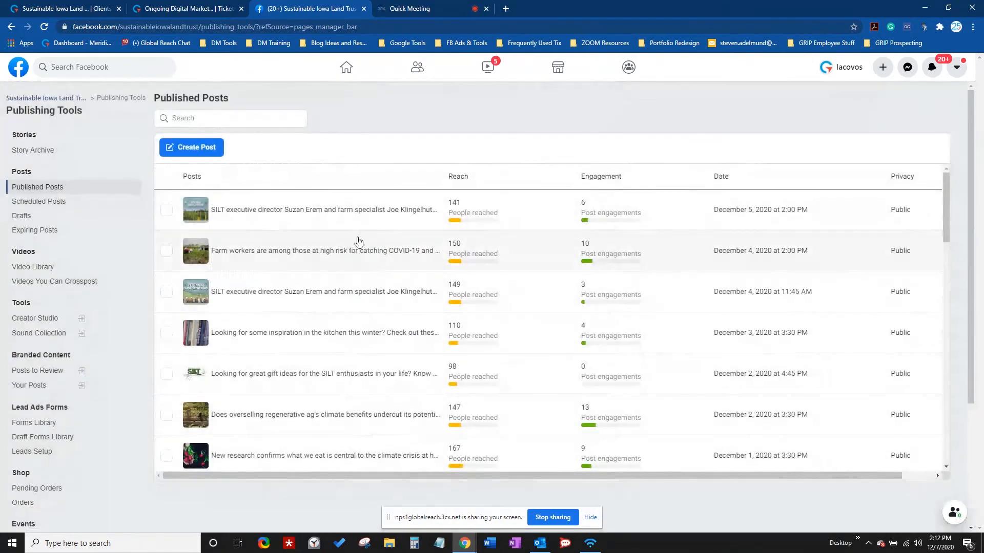
scroll(220, 180, "down", 1)
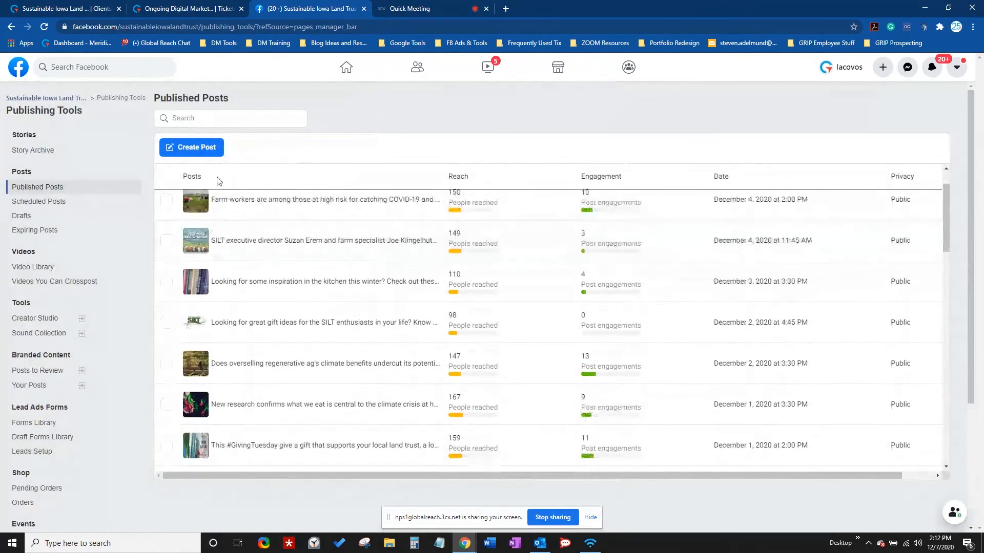
- Open the scheduled #SupportSILT post's details and browse back and forth through its carousel cards
left_click(77, 203)
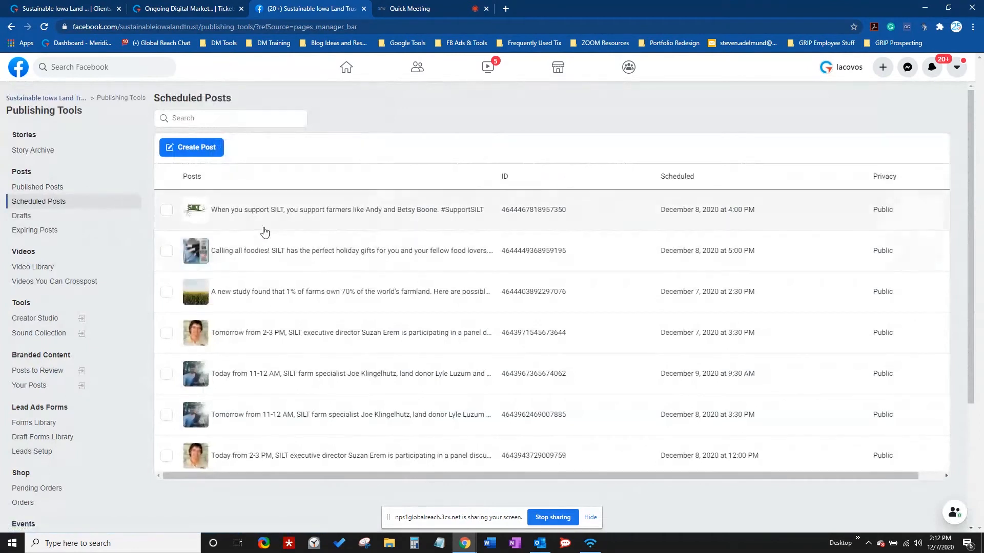
left_click(332, 214)
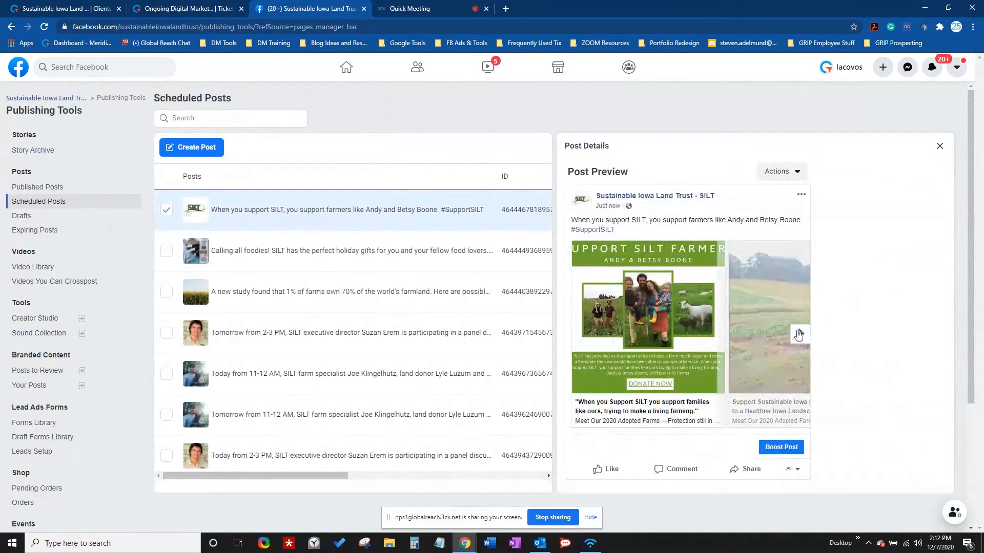
left_click(801, 338)
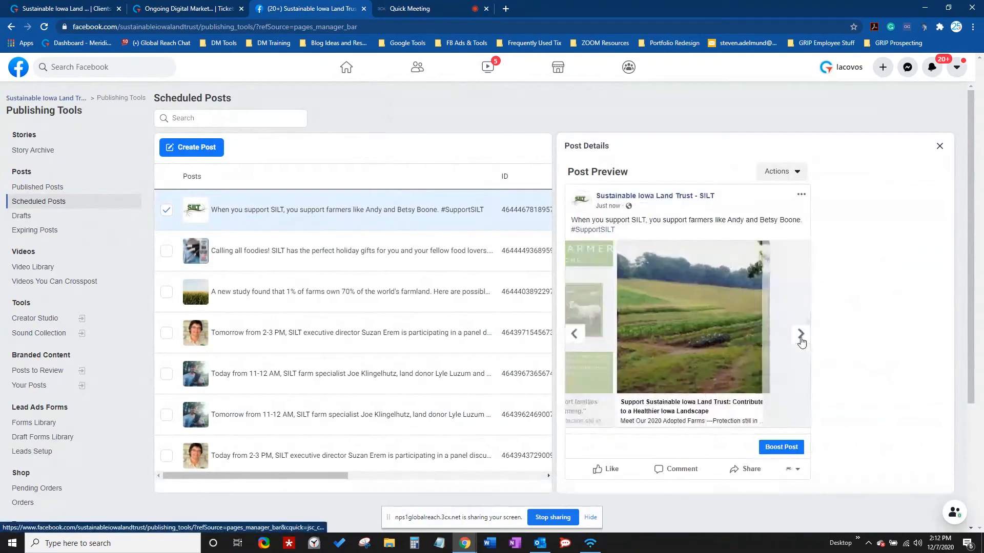
left_click(574, 334)
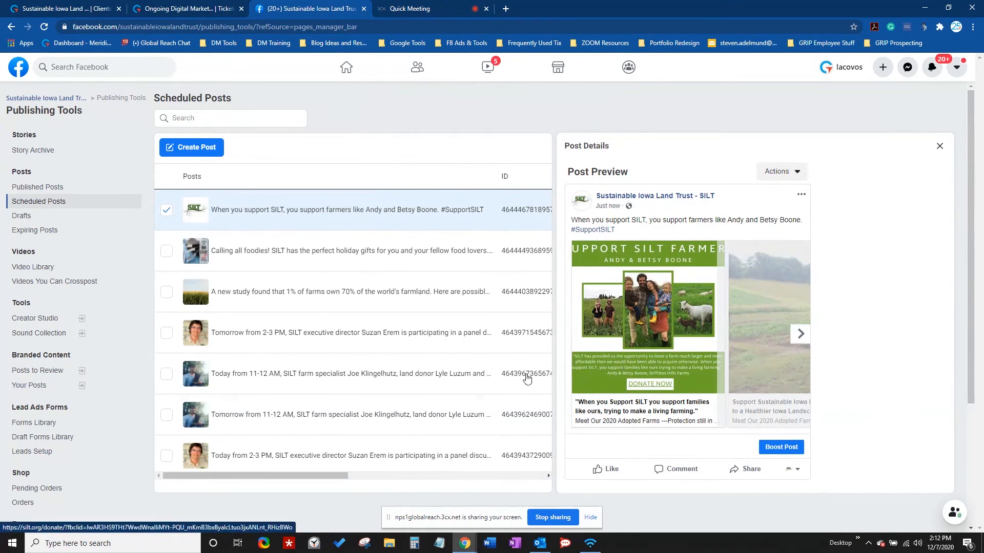
left_click(801, 334)
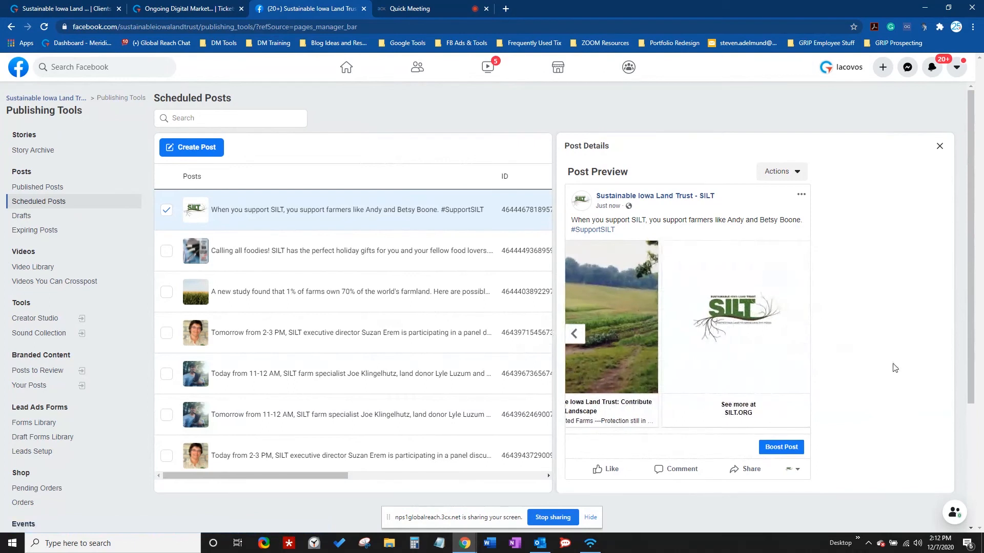
left_click(573, 342)
left_click(572, 341)
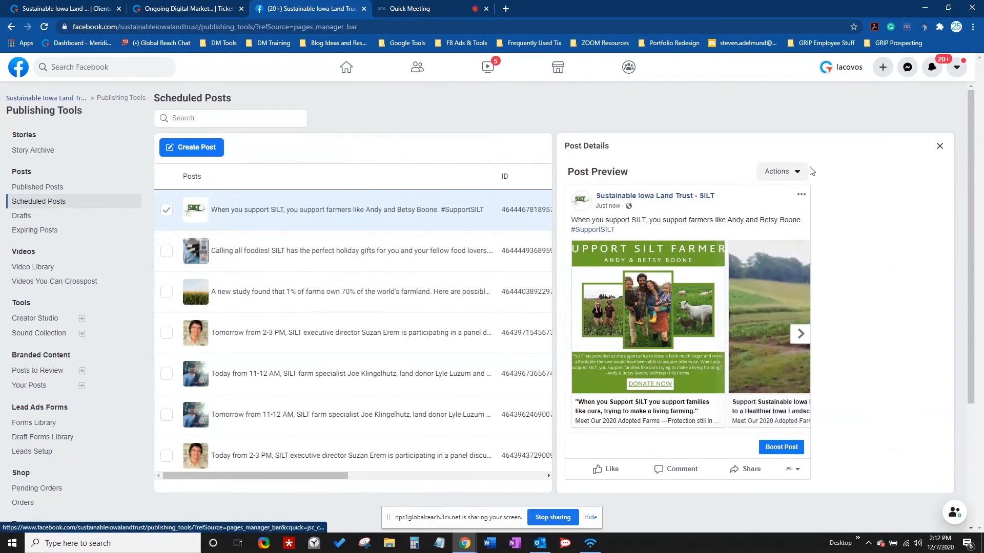
- In edit mode, confirm the field photo card's link opens the SILT donate page, then close that tab
left_click(801, 197)
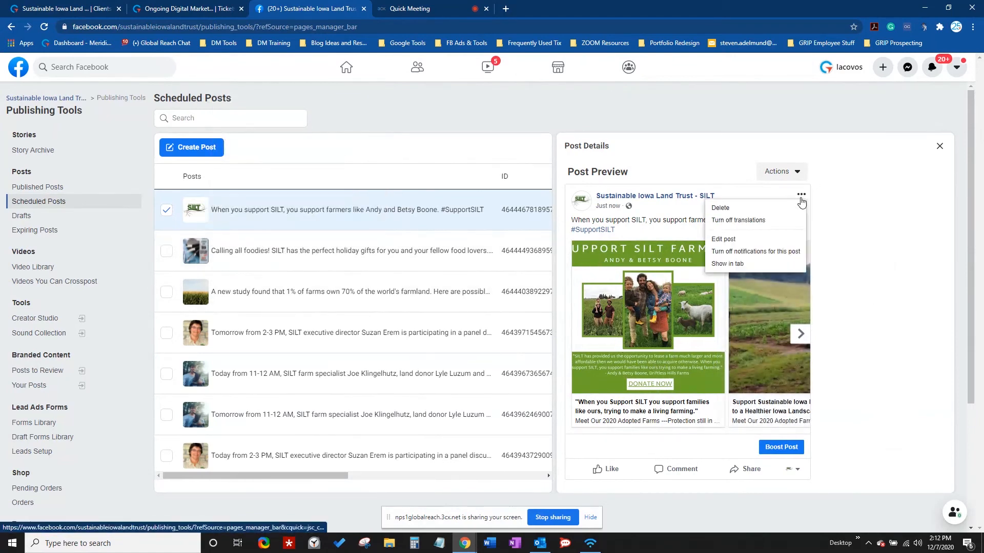
left_click(741, 241)
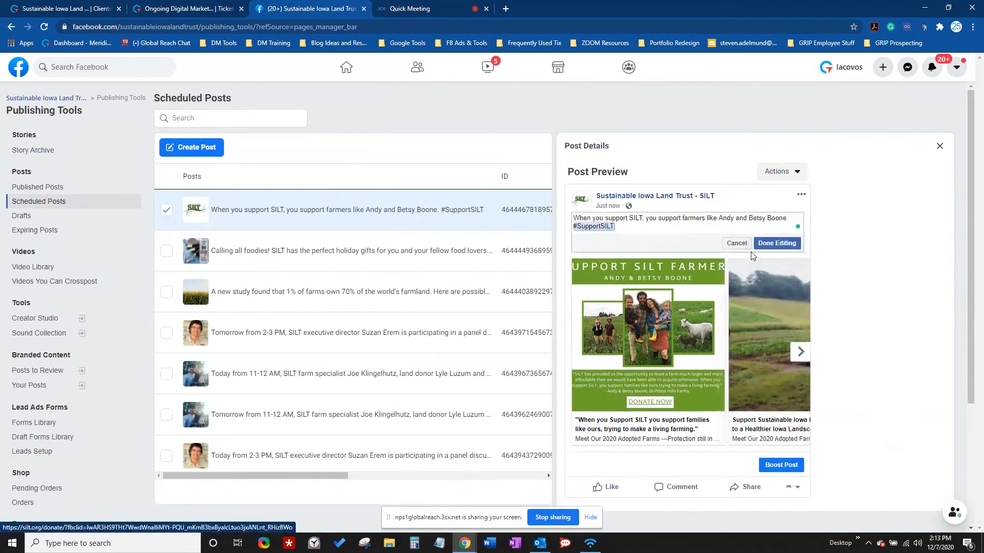
left_click(800, 352)
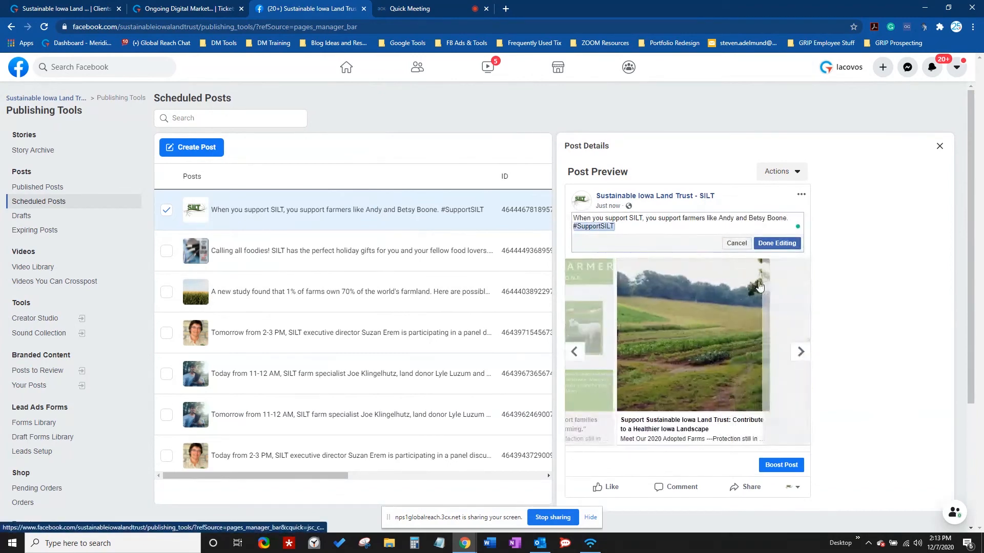
left_click(720, 316)
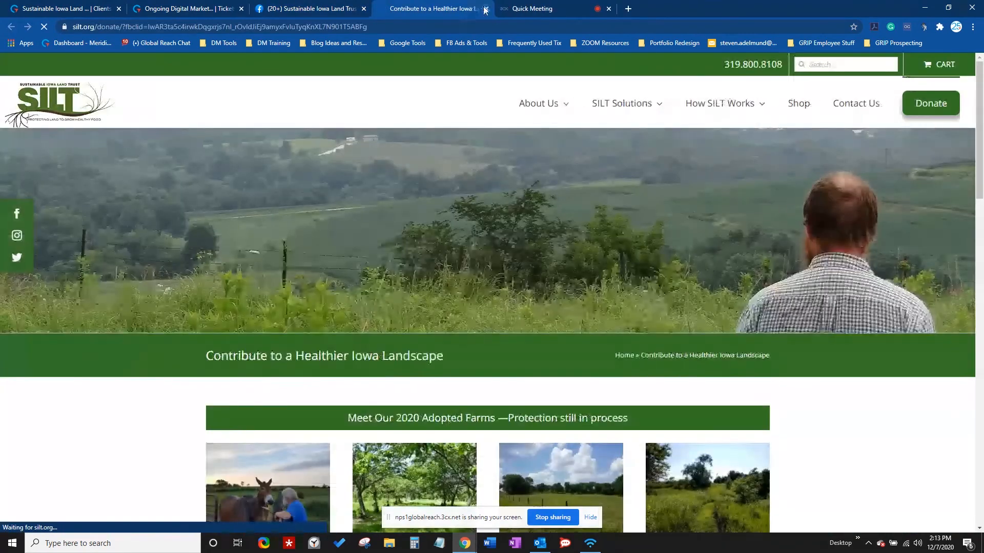
left_click(486, 9)
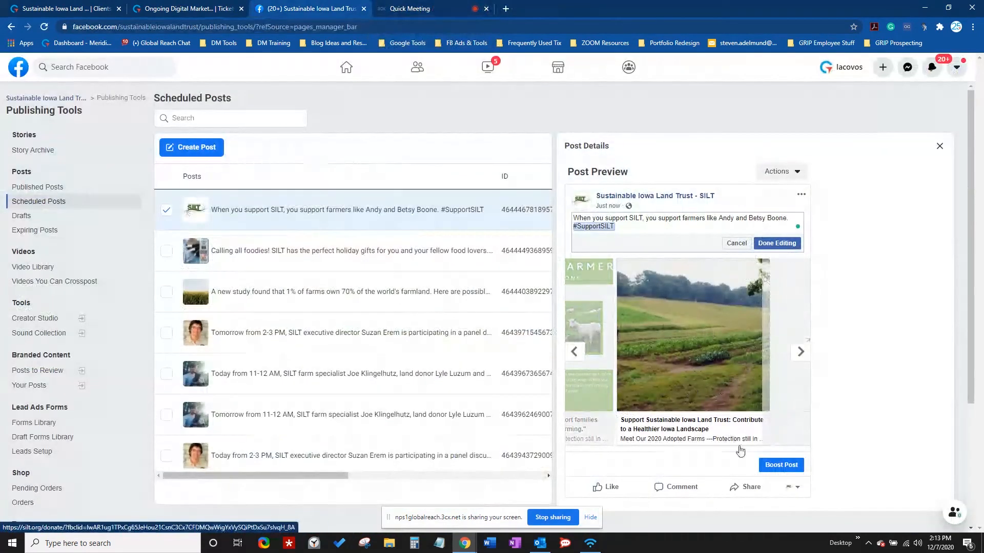
- Check the scheduled post's action list, dismiss it, and finish editing the post
left_click(799, 174)
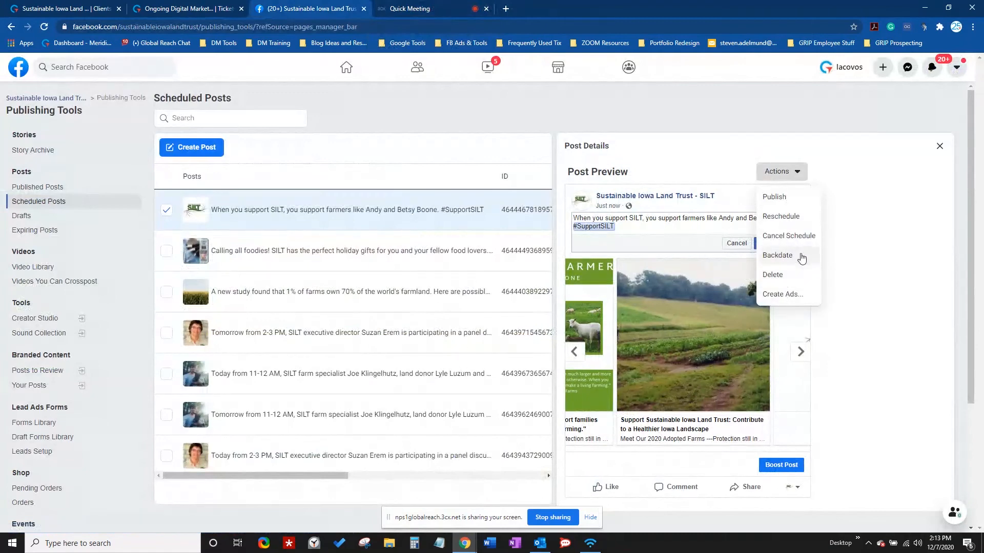
left_click(865, 292)
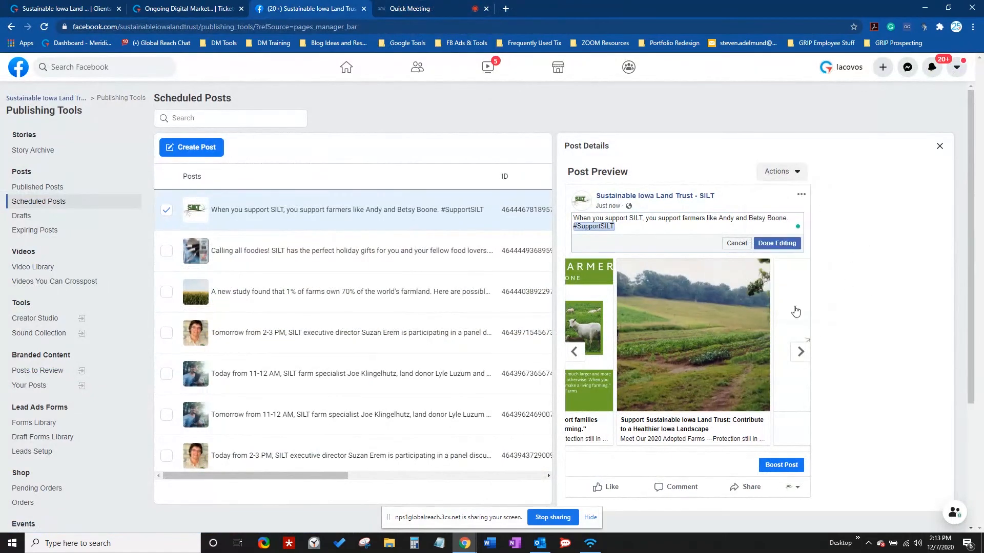
left_click(779, 245)
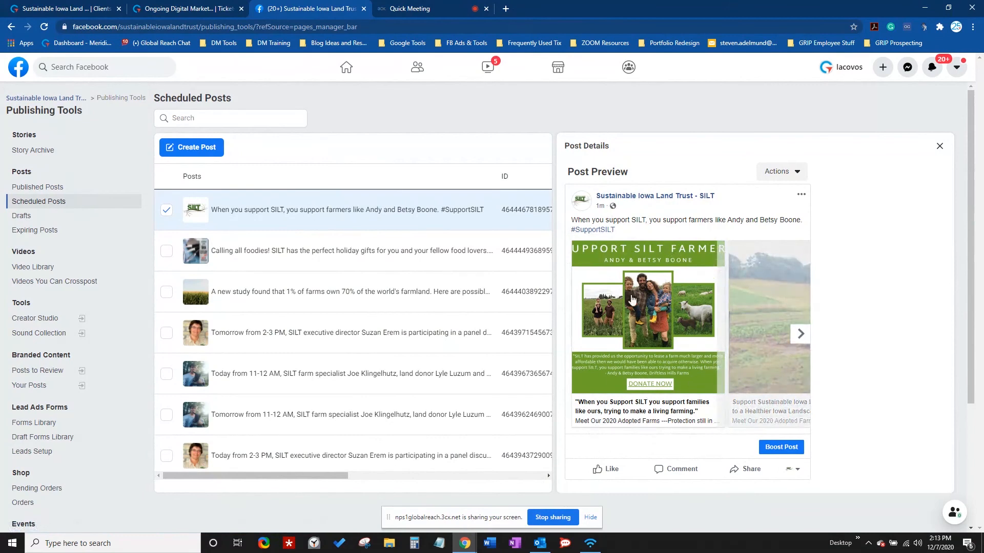
- Open the first card's link and scroll through the Contribute to a Healthier Iowa donate page
left_click(673, 340)
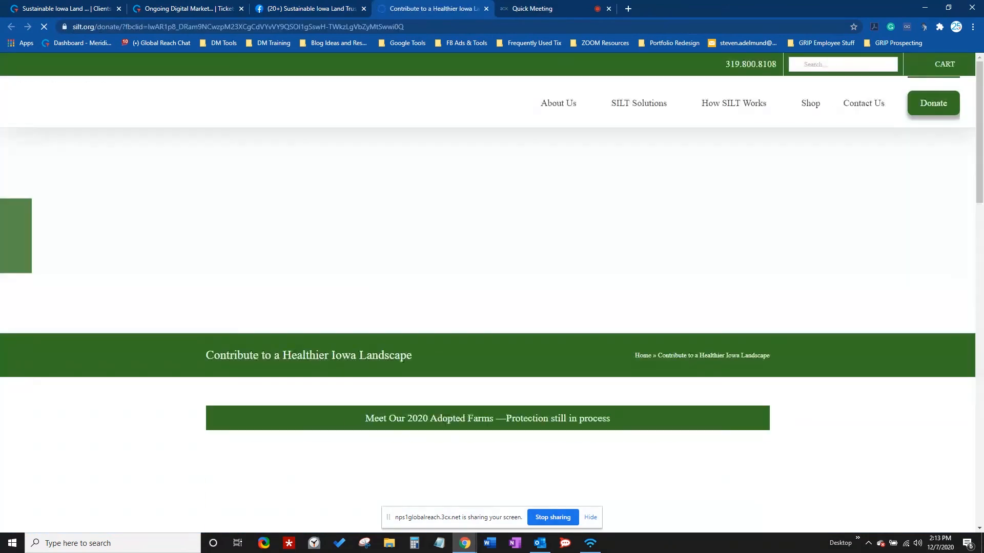
scroll(422, 311, "down", 6)
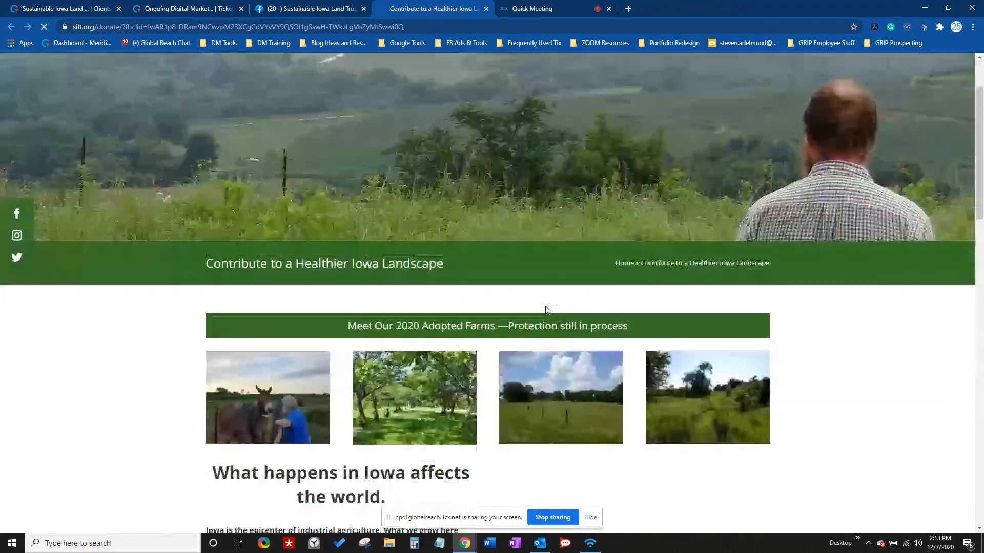
scroll(422, 312, "up", 3)
scroll(422, 312, "down", 6)
scroll(289, 366, "up", 5)
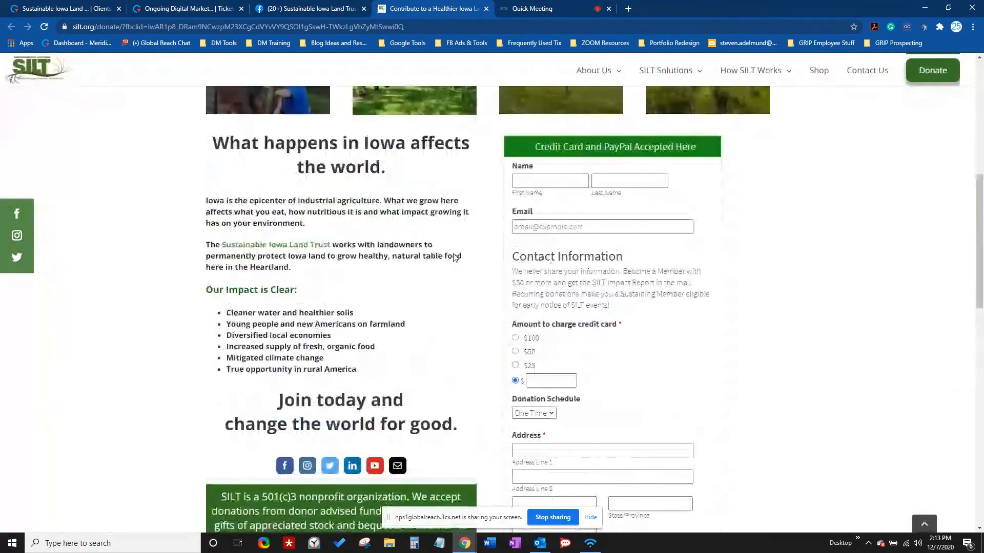
scroll(288, 365, "down", 5)
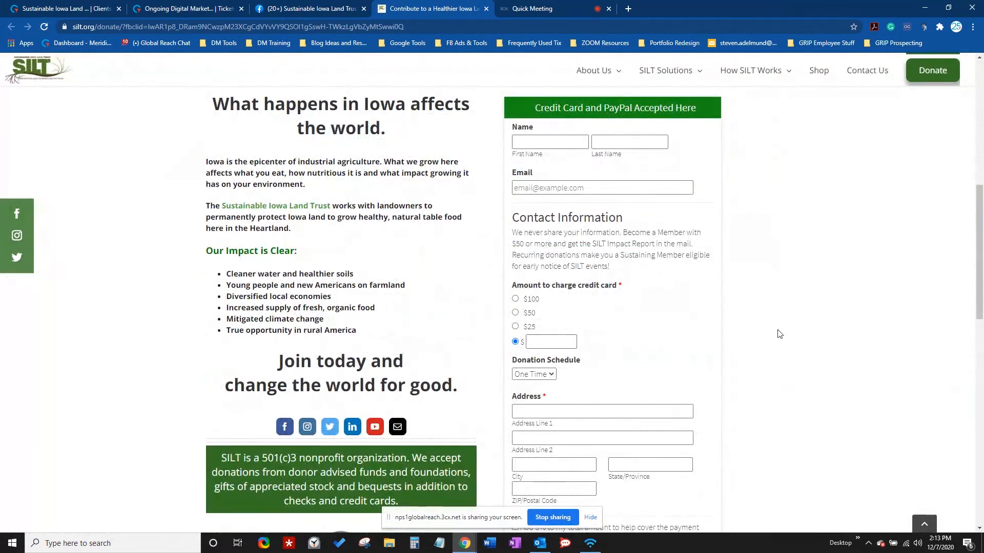
scroll(367, 338, "down", 6)
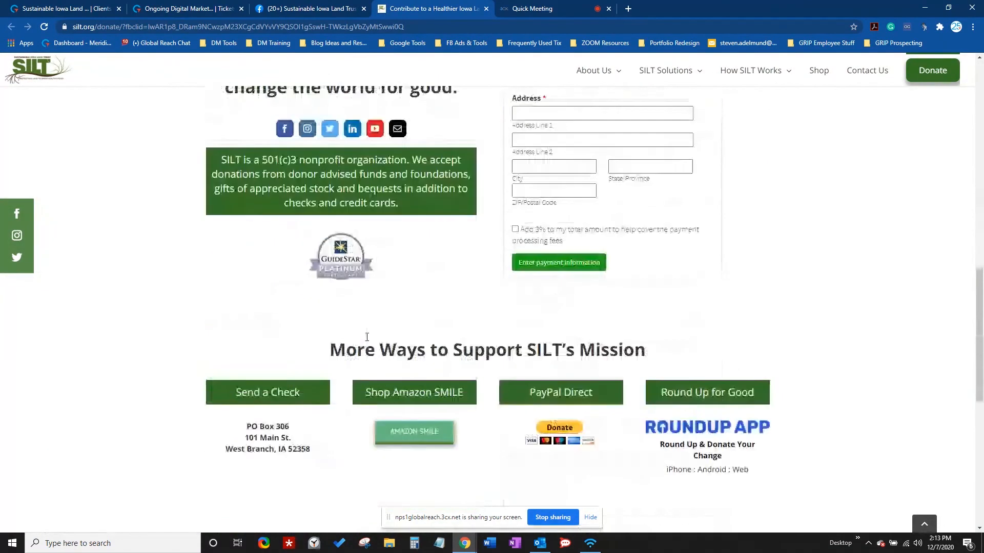
scroll(369, 335, "up", 15)
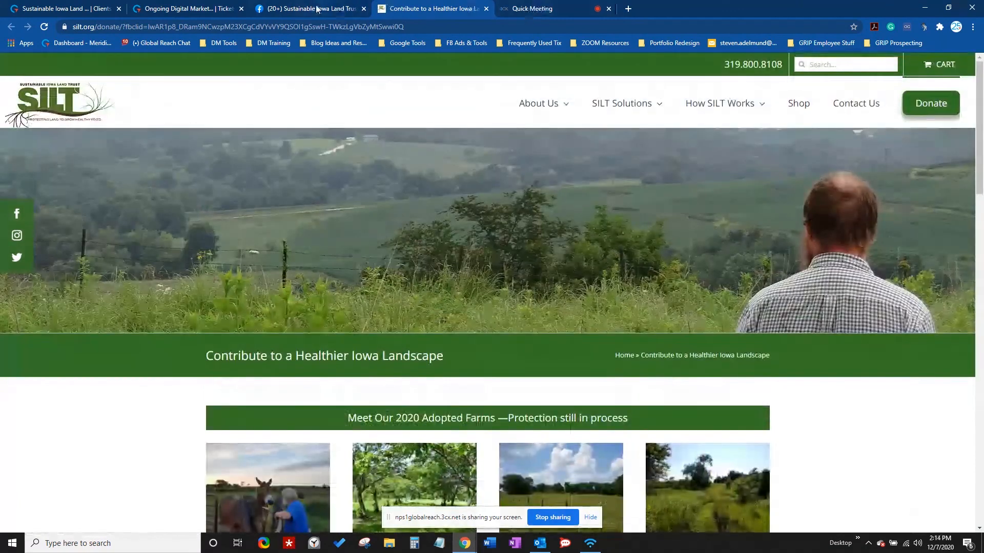
- Compare the donate page with the Facebook scheduled posts, then return to the Quick Meeting tab
left_click(318, 9)
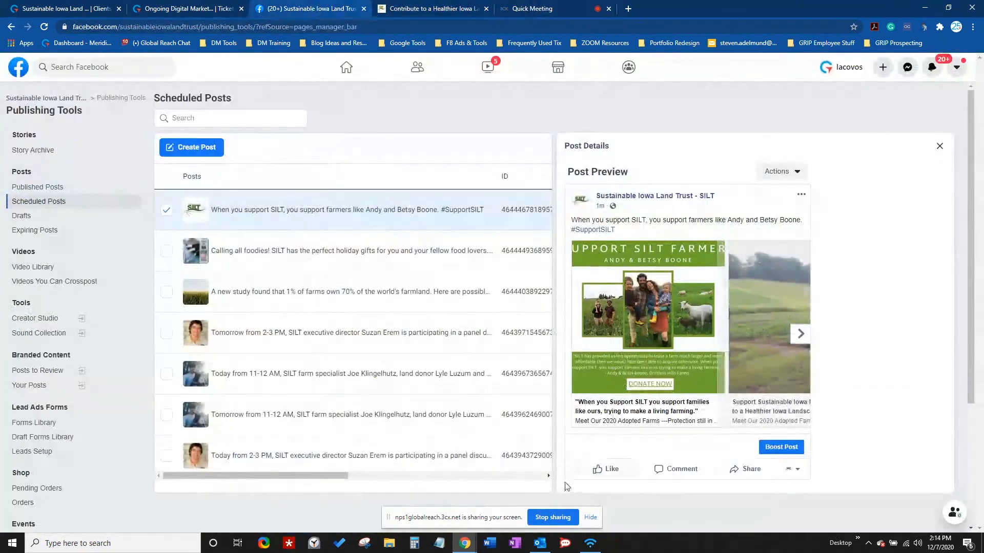
left_click(380, 8)
scroll(373, 347, "down", 5)
scroll(373, 347, "up", 5)
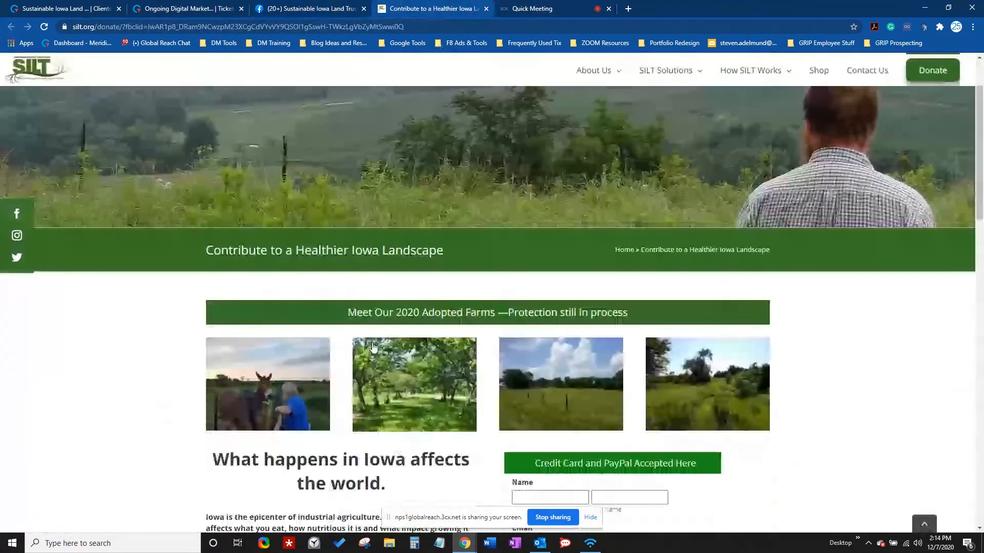
scroll(373, 347, "down", 1)
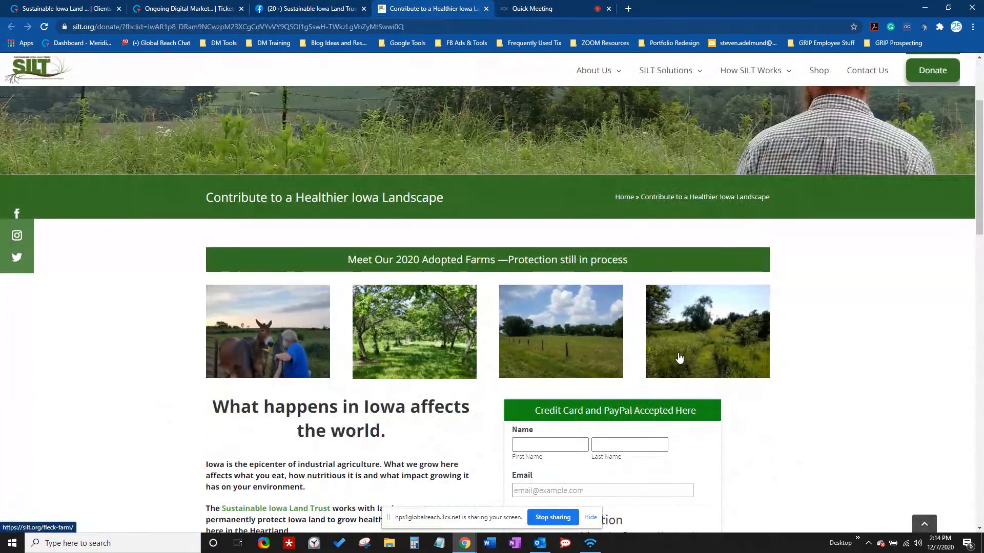
scroll(326, 326, "down", 10)
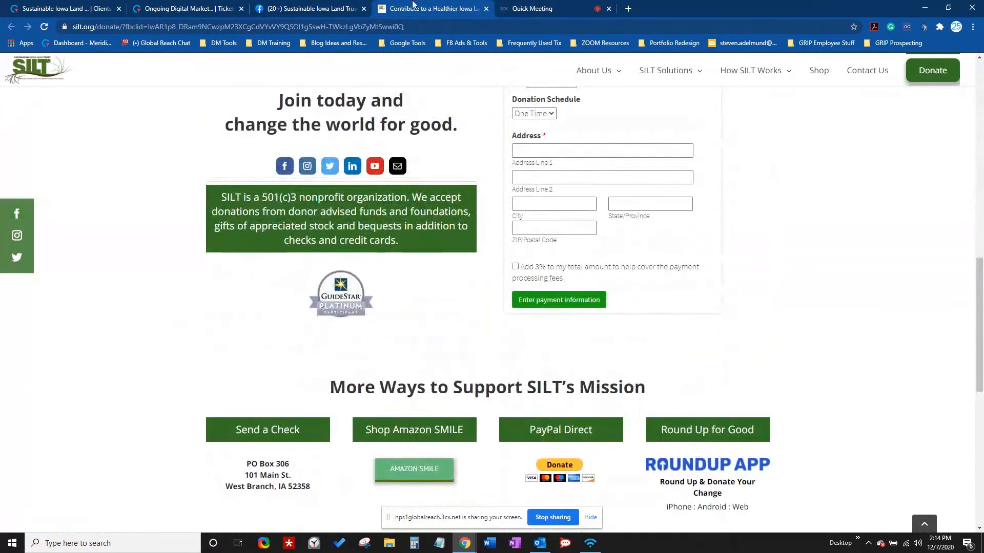
left_click(300, 5)
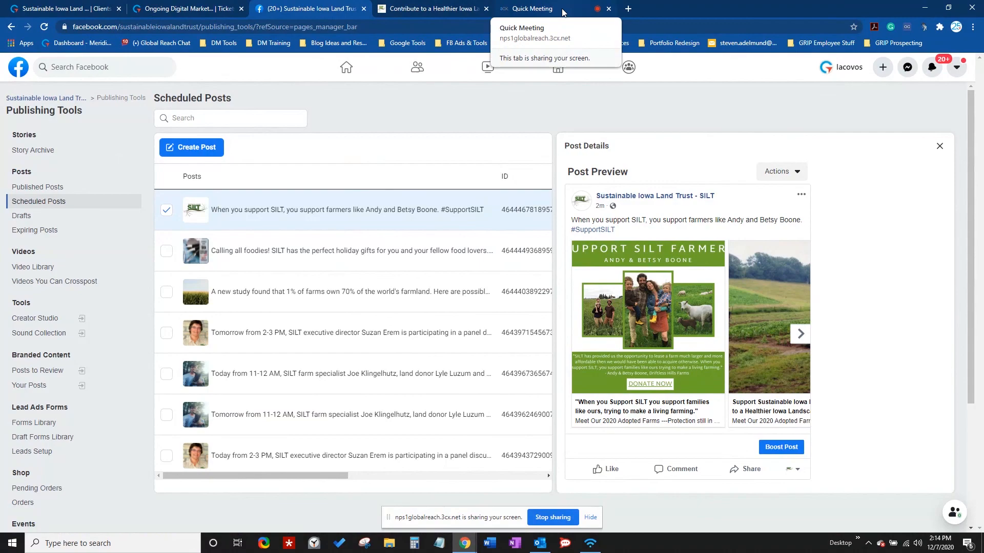
left_click(562, 12)
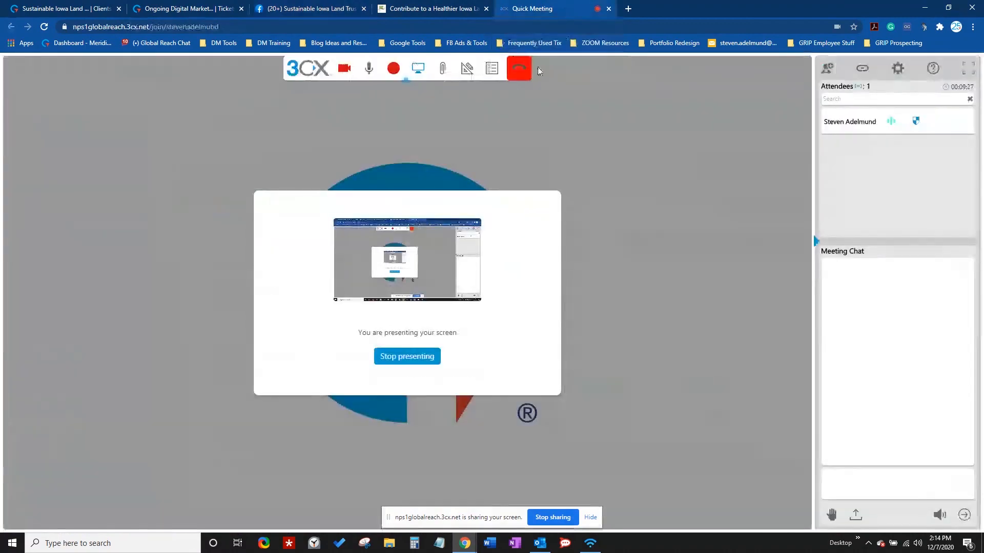